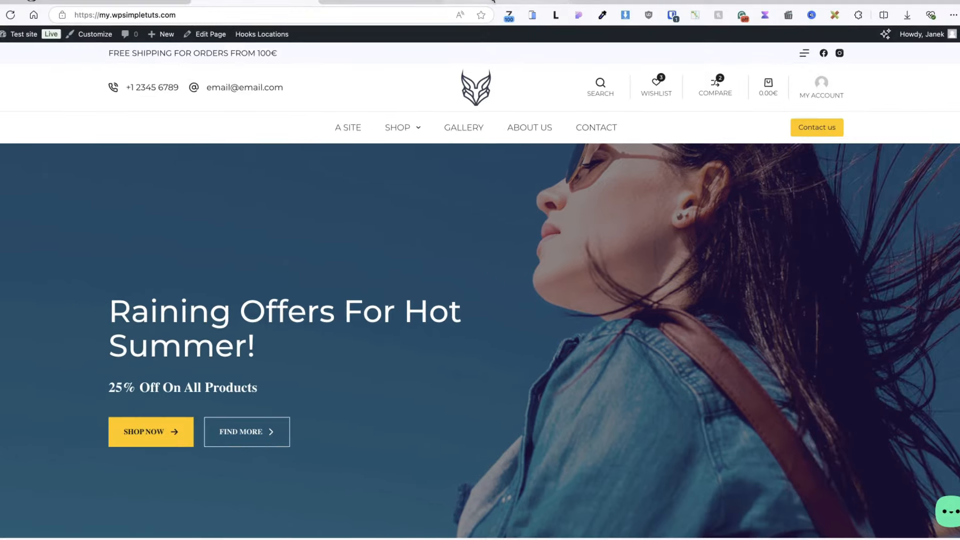
Step: Switch to the wordpress.org Bit Assist plugin page showing version 1.4.9
click(493, 2)
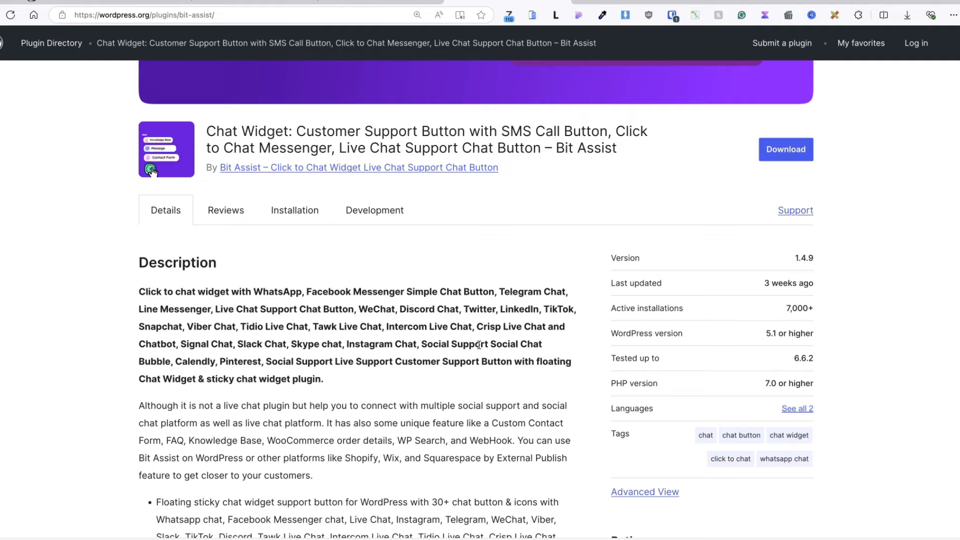
Step: Scroll through the Bit Assist plugin description on wordpress.org
scroll(515, 321, down, 5)
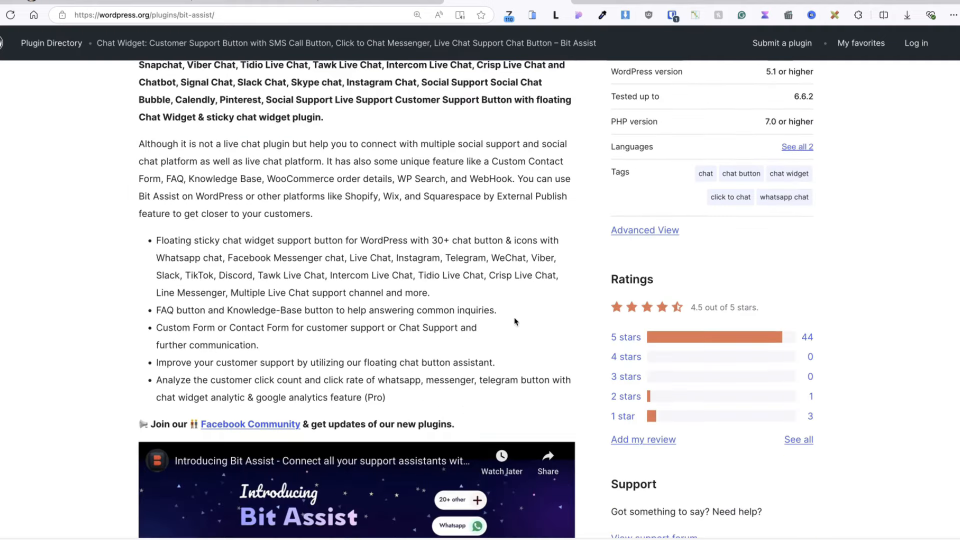
scroll(515, 321, up, 6)
scroll(500, 300, down, 12)
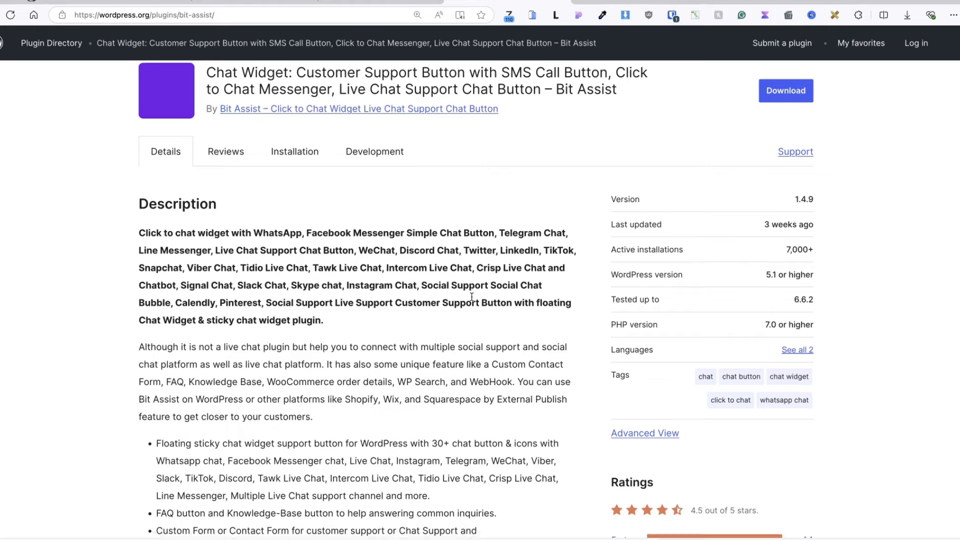
scroll(474, 297, down, 3)
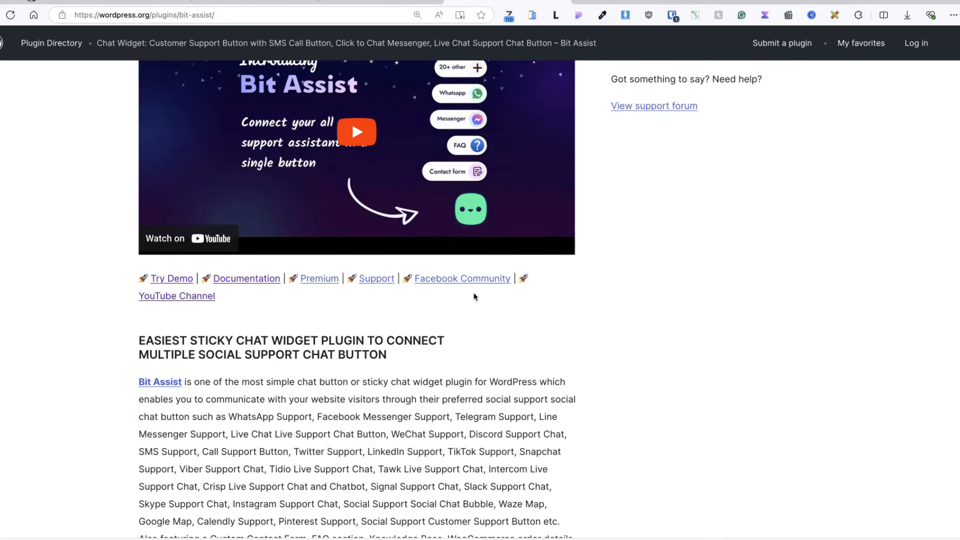
scroll(475, 297, up, 10)
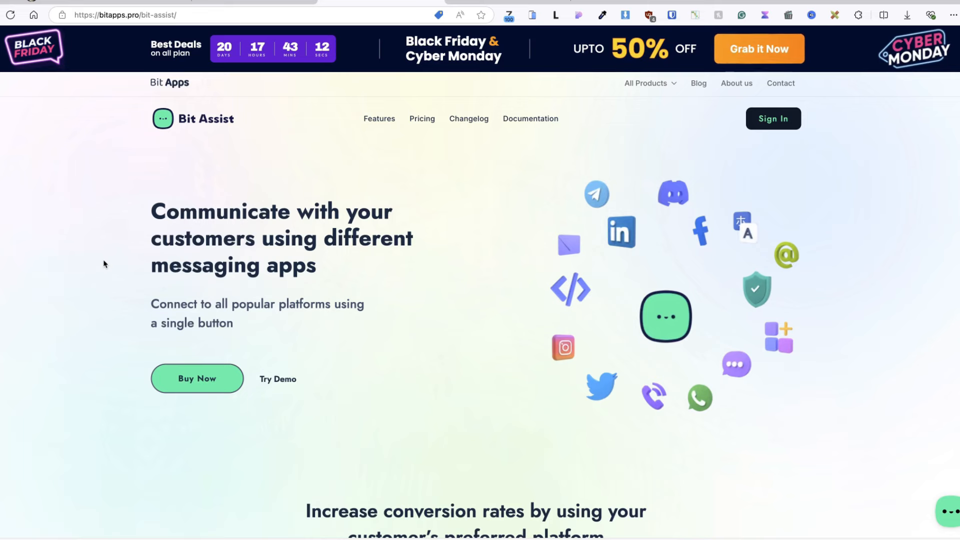
Step: View the Bit Assist pricing plans and switch them from lifetime to annual prices
click(422, 119)
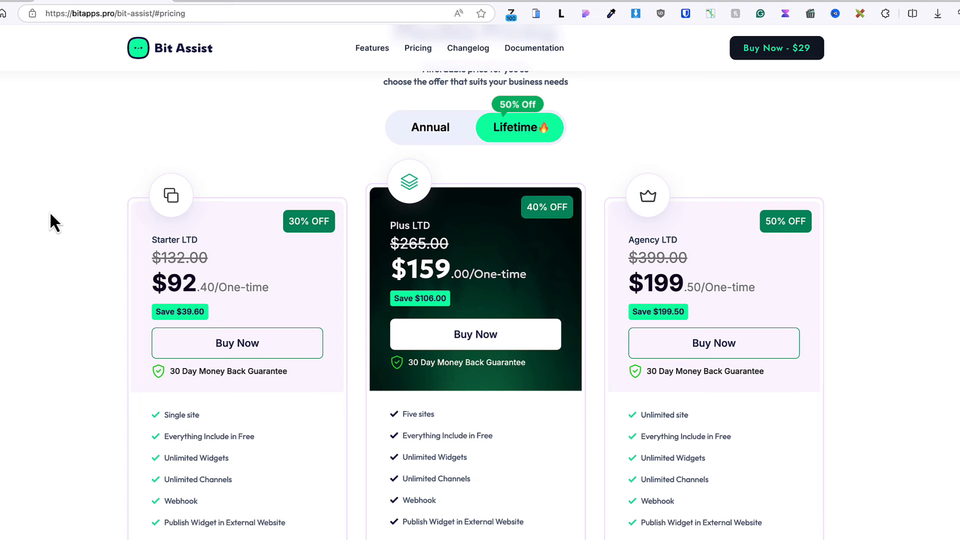
click(431, 131)
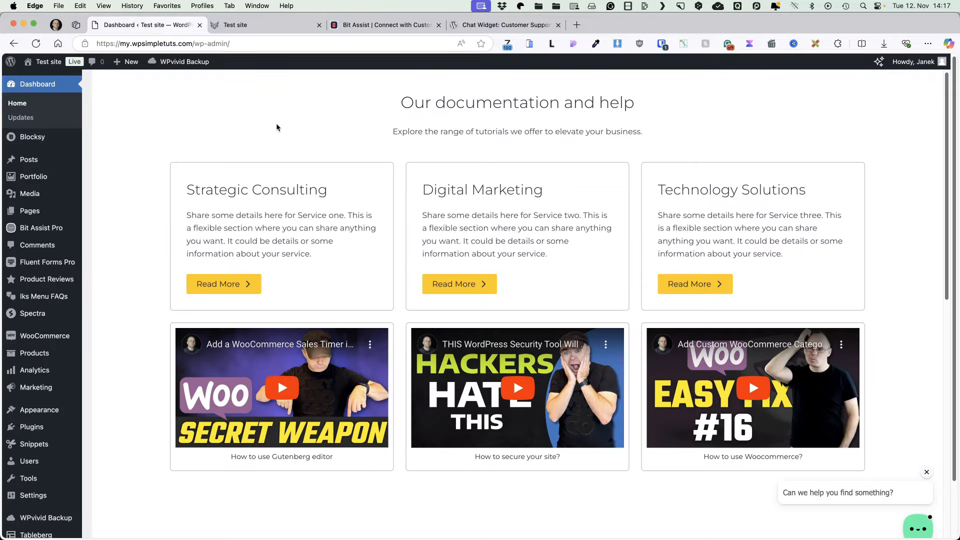
Step: From All Widgets, create a new Bit Assist widget named 'Chat widget'
mouse_move(53, 233)
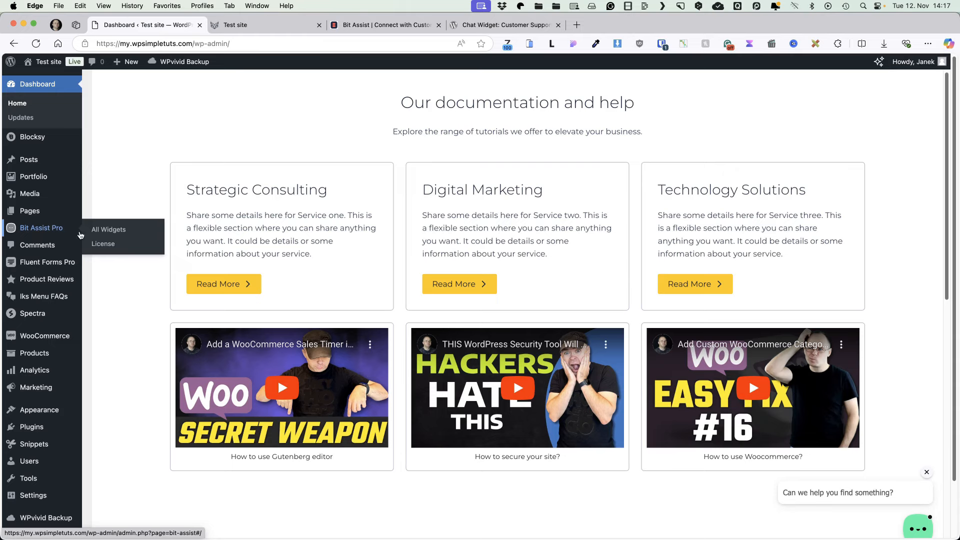
click(114, 234)
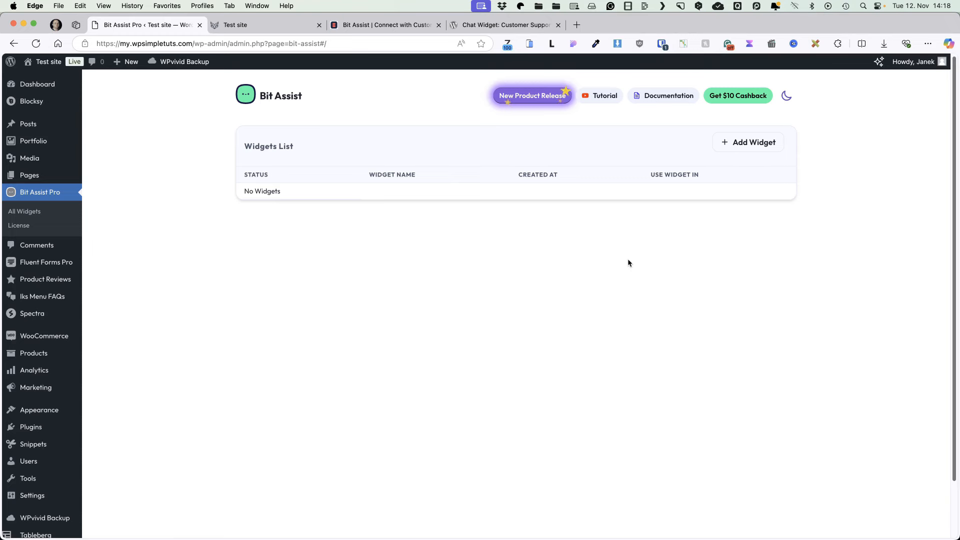
click(749, 145)
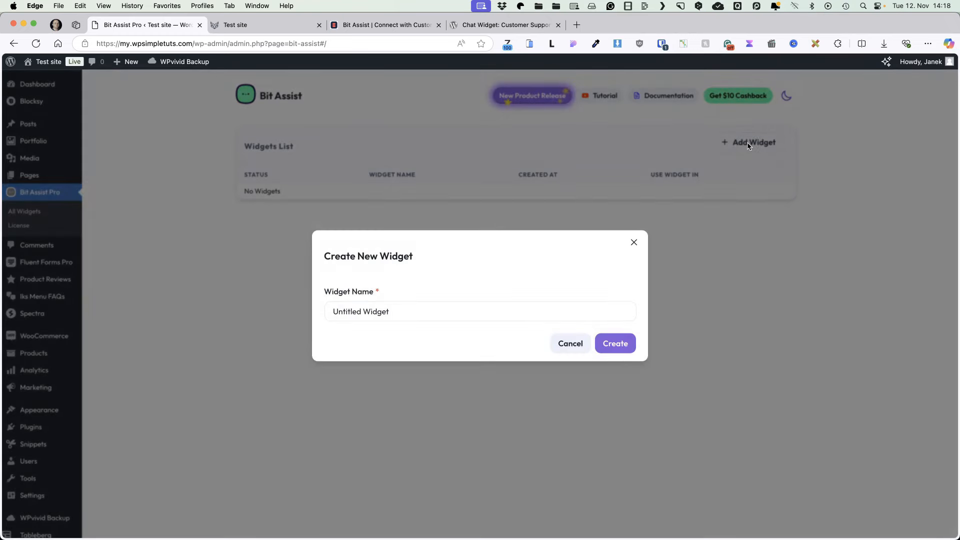
drag(392, 311, 317, 309)
text(Chat widget)
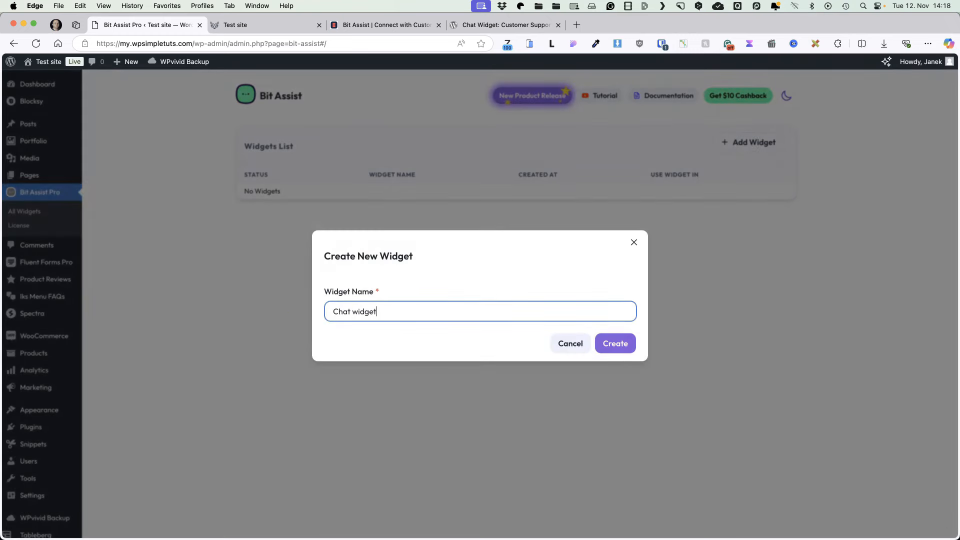
click(614, 344)
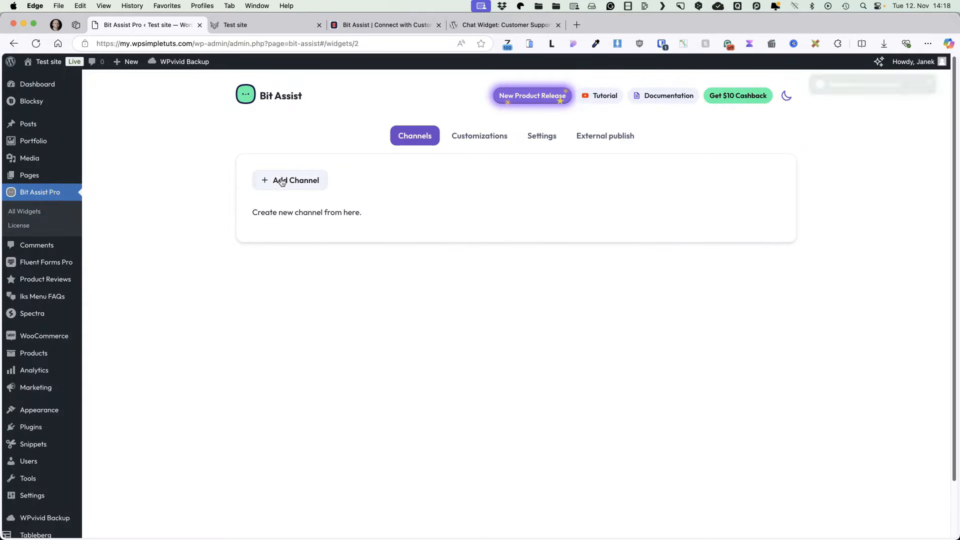
Step: Bring up the list of channel types for Chat widget and browse it
click(282, 180)
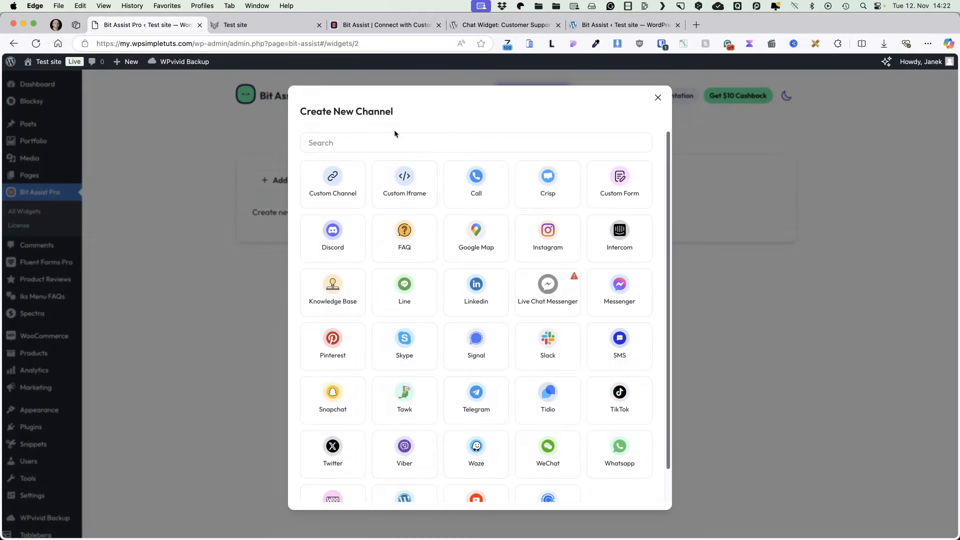
scroll(566, 393, down, 2)
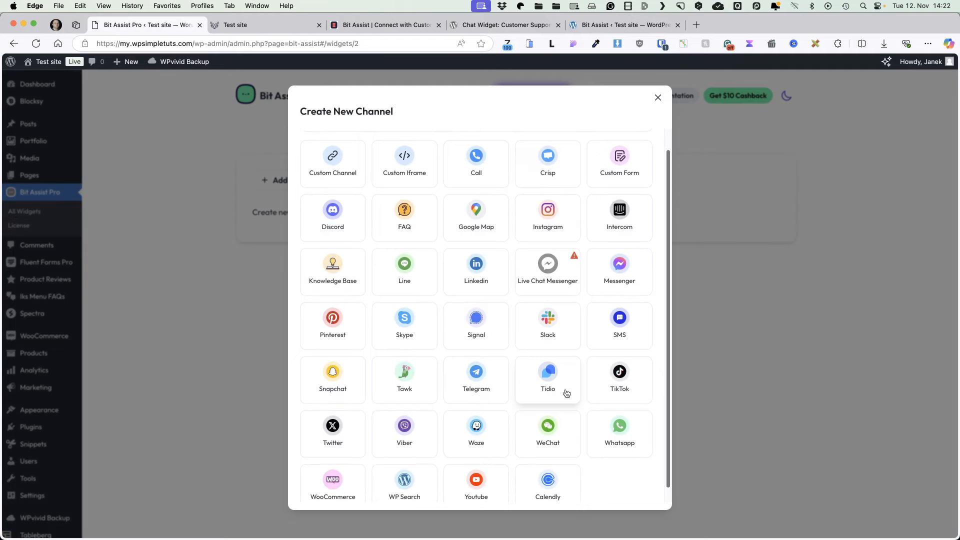
scroll(567, 394, up, 2)
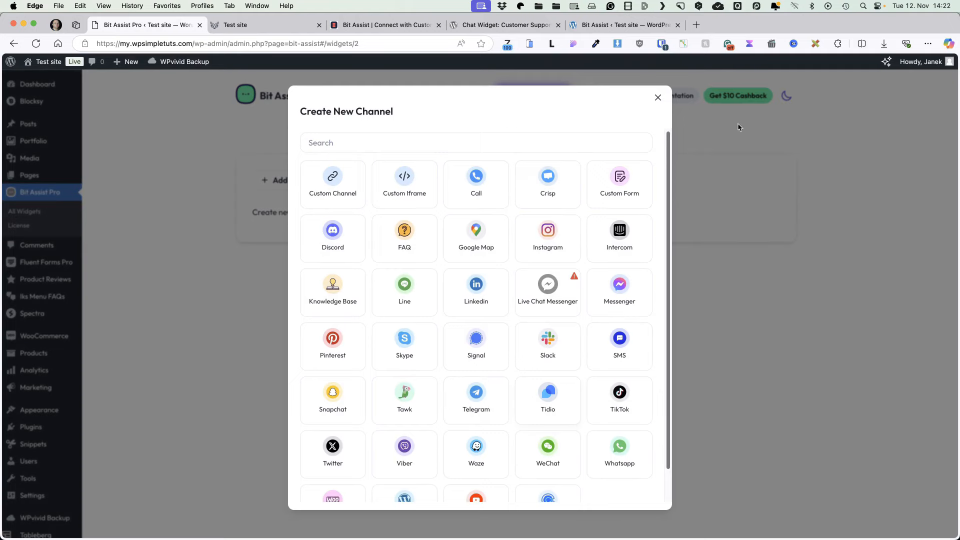
Step: On the other site, create a default-named widget and browse its channel types for Pro badges
click(605, 24)
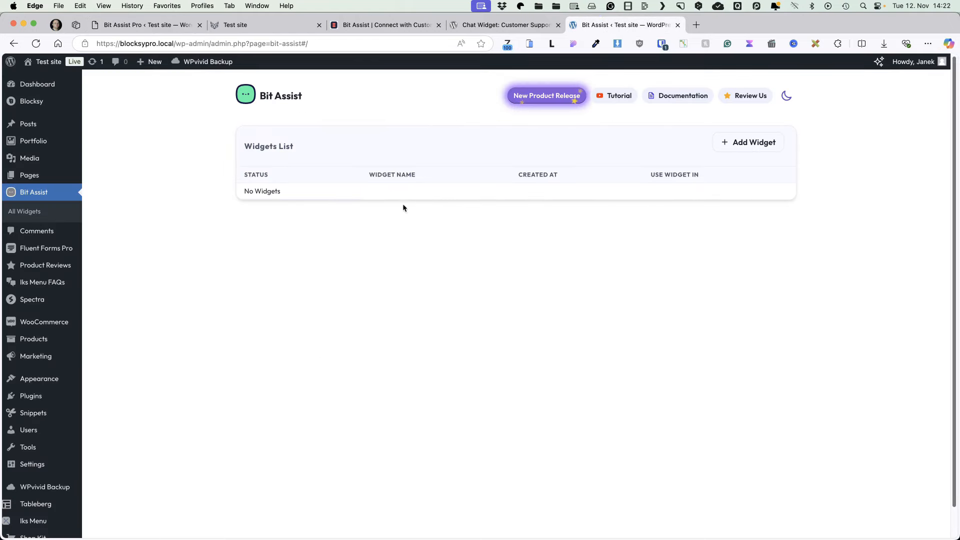
click(752, 143)
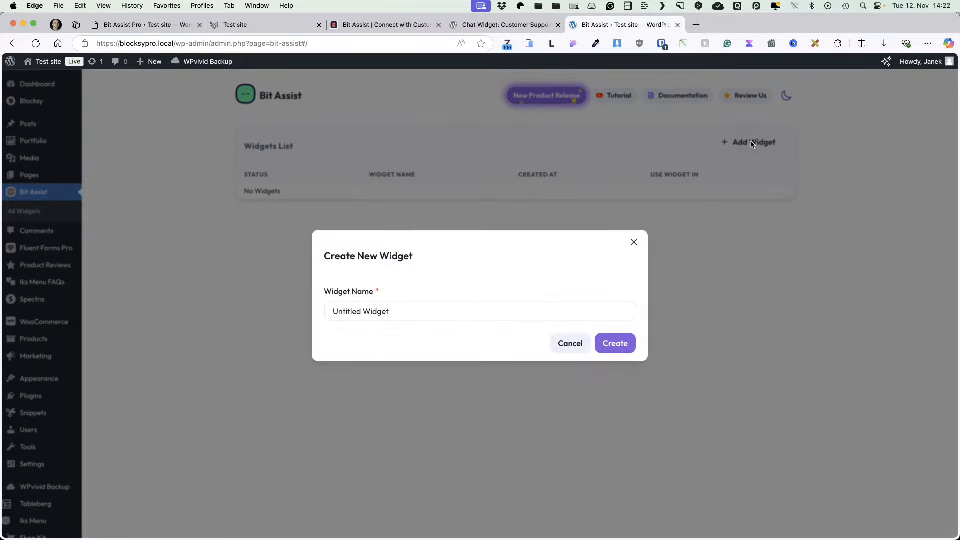
key(Return)
click(300, 200)
click(287, 186)
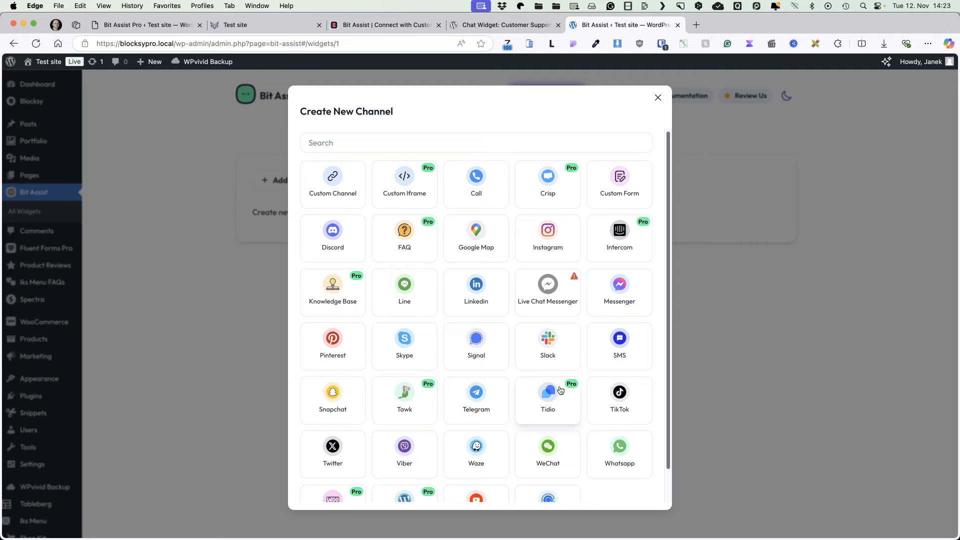
scroll(560, 391, down, 2)
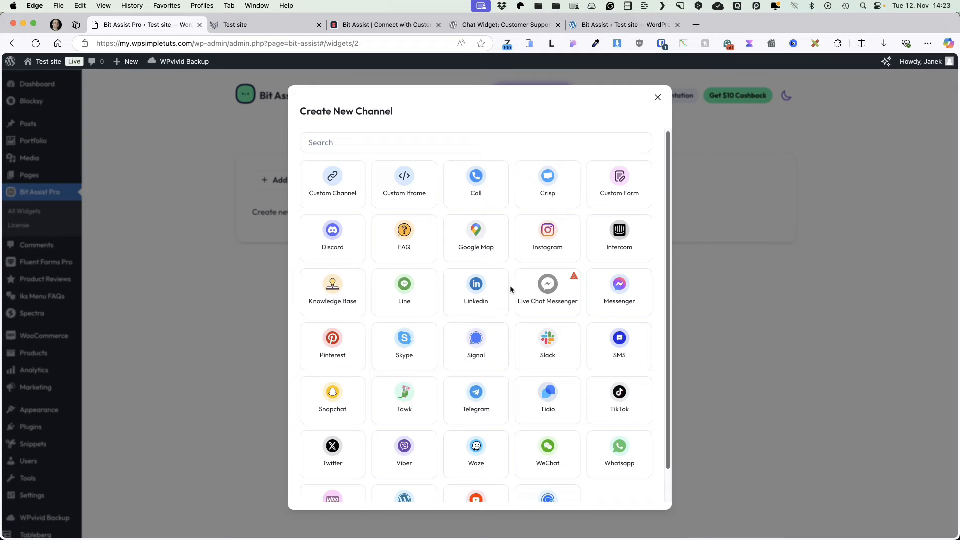
scroll(511, 289, down, 1)
Step: Start a WooCommerce order channel using the yellow car picture as its image
click(333, 472)
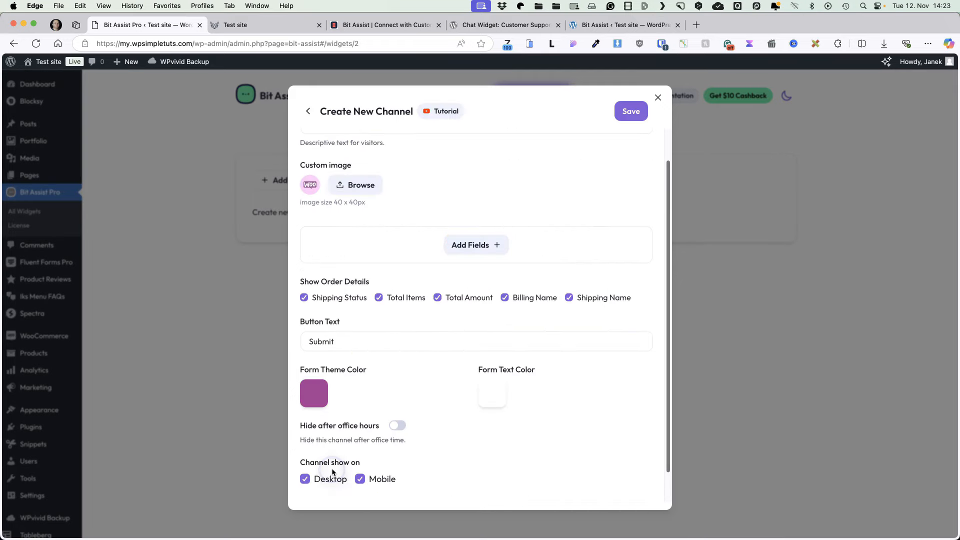
click(356, 185)
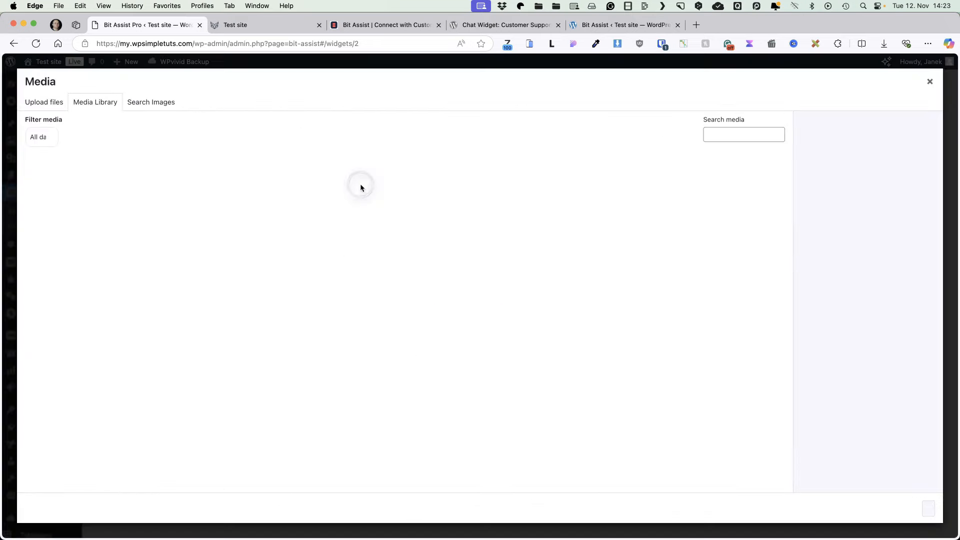
click(363, 186)
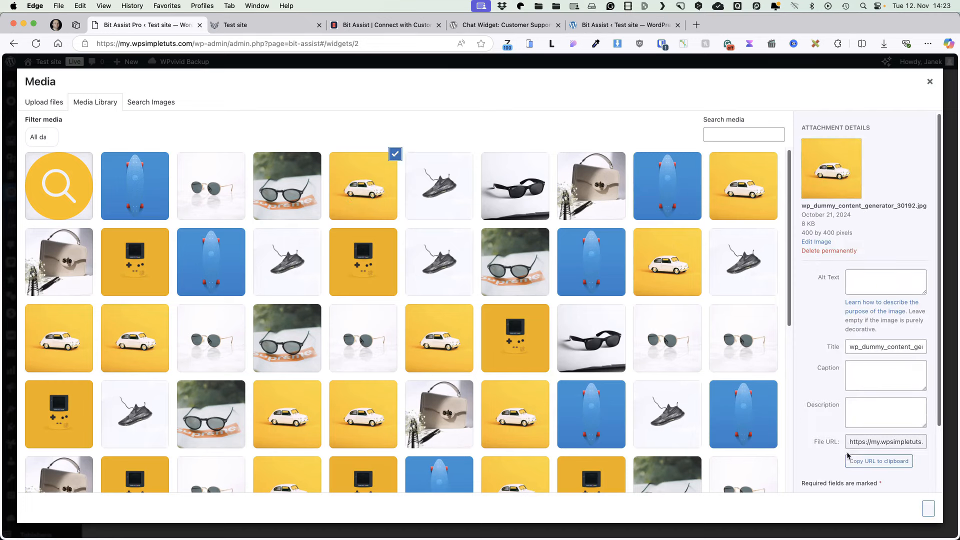
click(920, 508)
Step: Add order ID and billing email fields, and hide billing and shipping names in order details
click(480, 245)
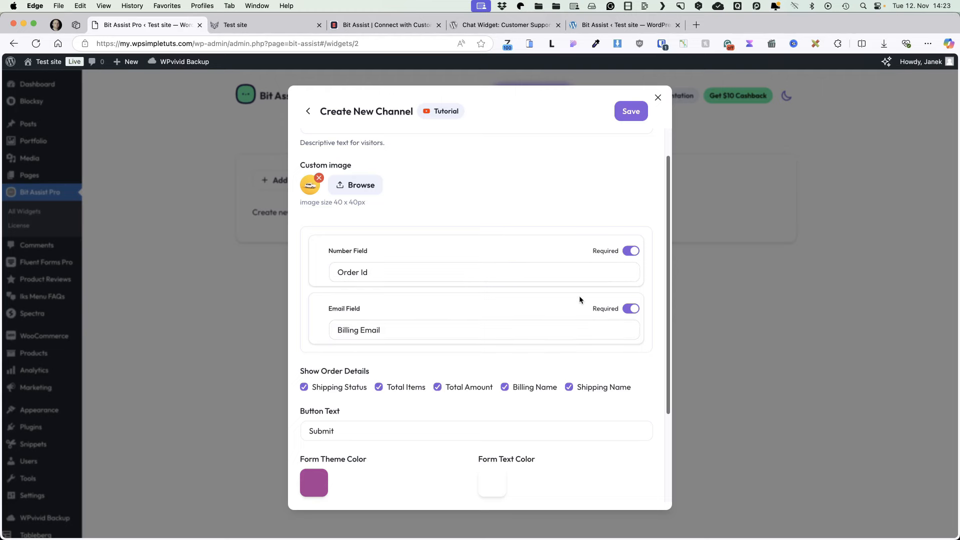
scroll(580, 299, down, 2)
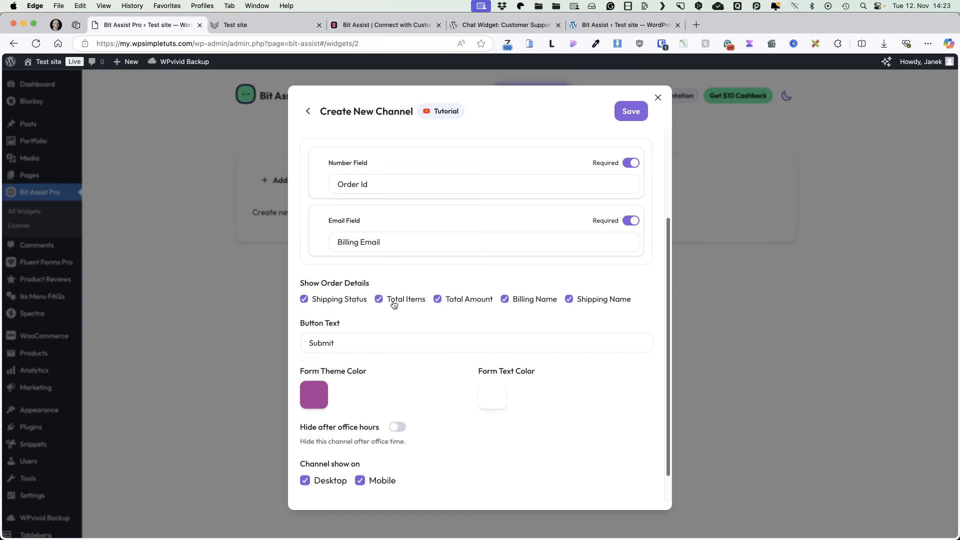
click(525, 300)
click(570, 300)
Step: Set the form theme colour to red, title the channel 'Track your order', and save it
scroll(358, 348, down, 1)
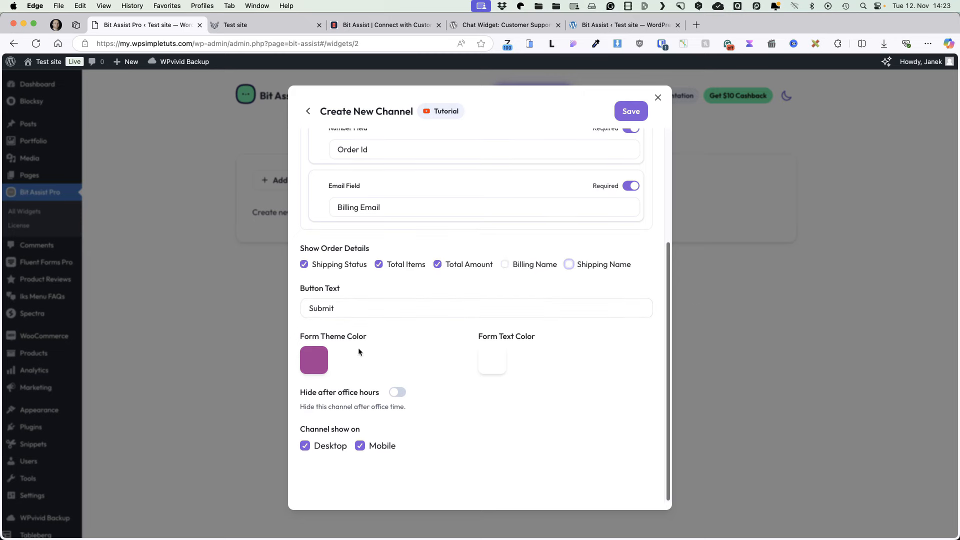
click(313, 360)
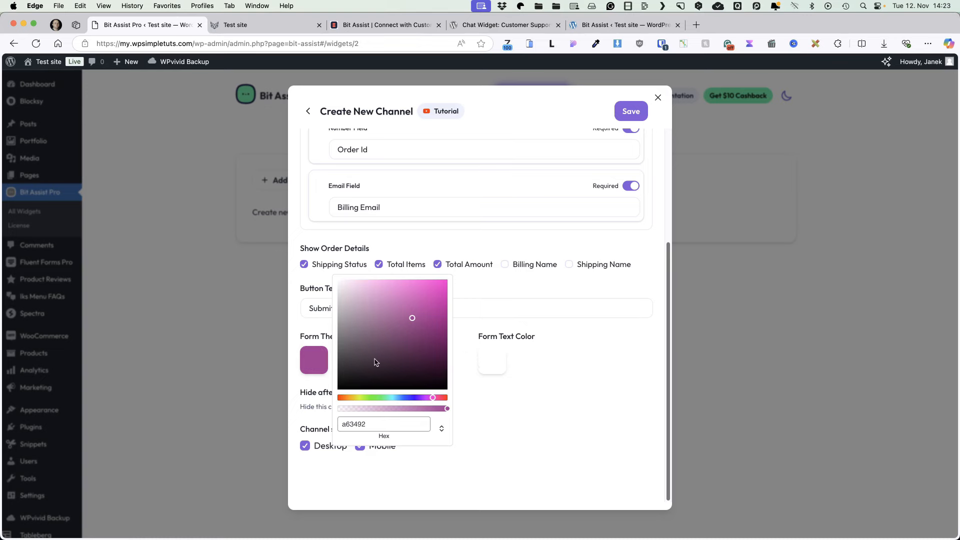
click(435, 304)
click(491, 314)
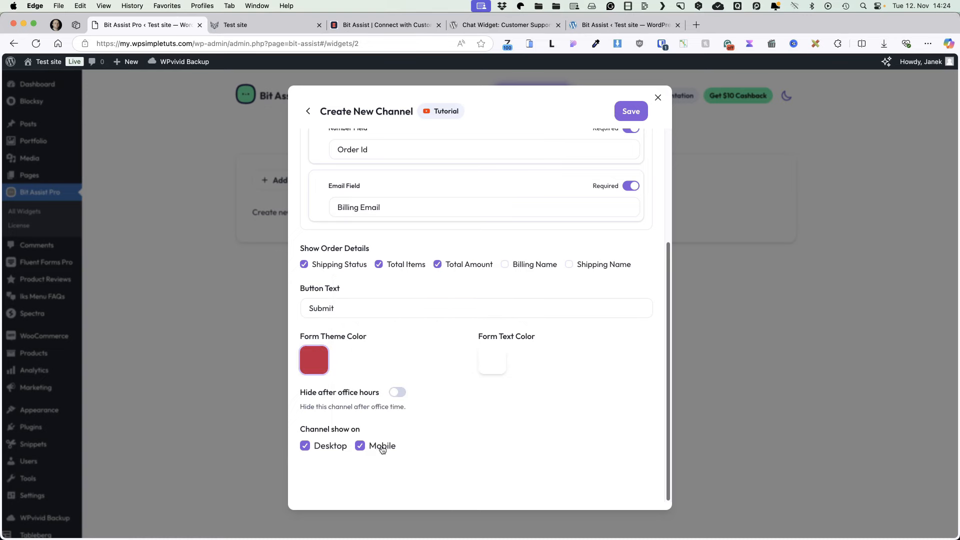
text(k)
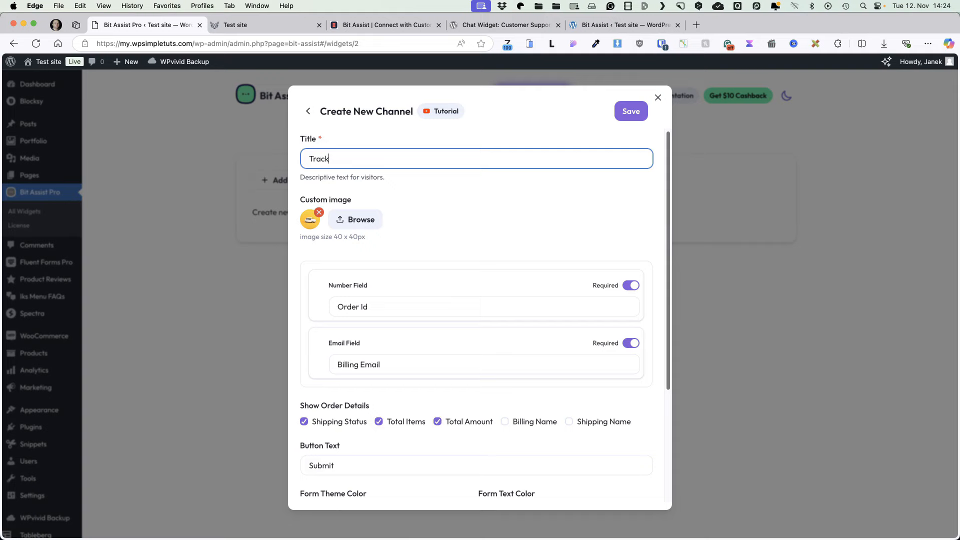
text( your order)
click(627, 111)
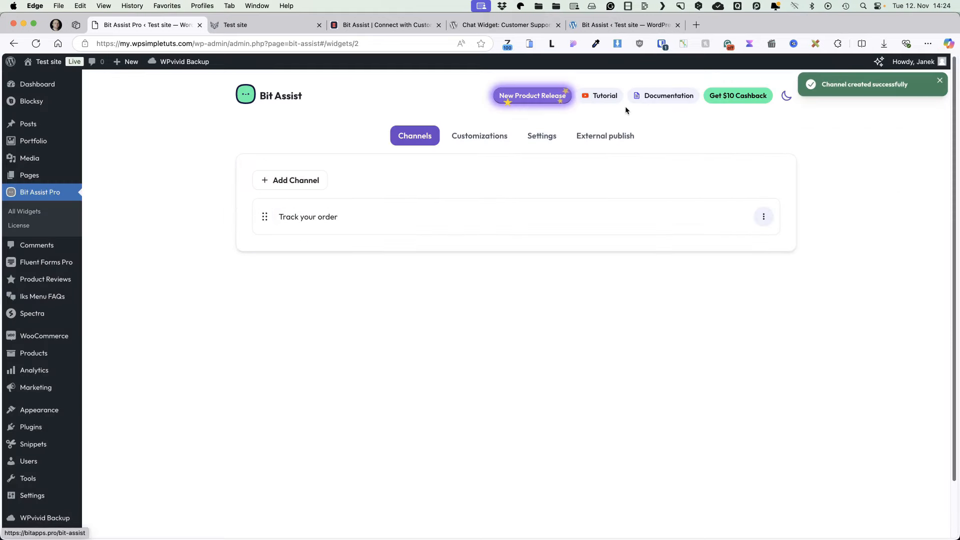
super+click(49, 62)
Step: Open the Track your order form from the chat widget on the test site homepage
click(293, 27)
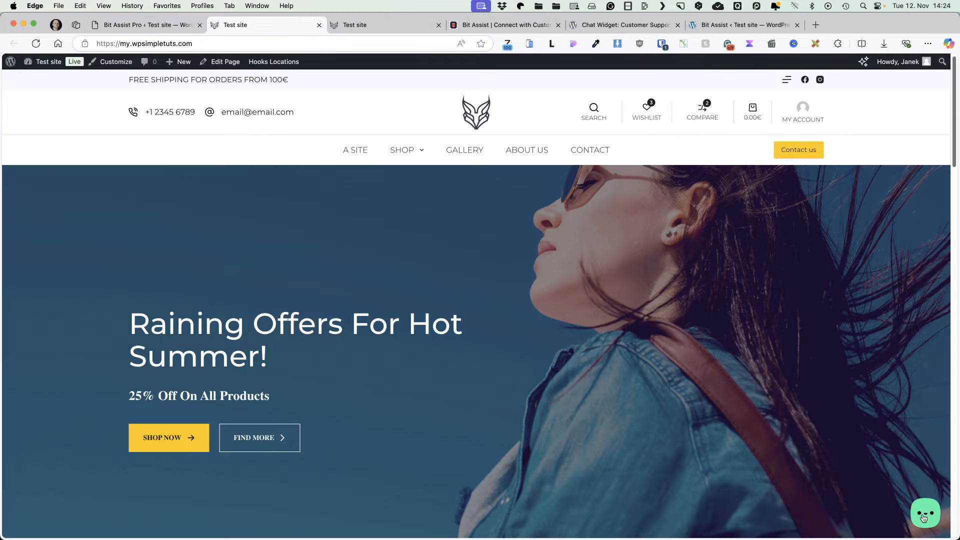
click(925, 514)
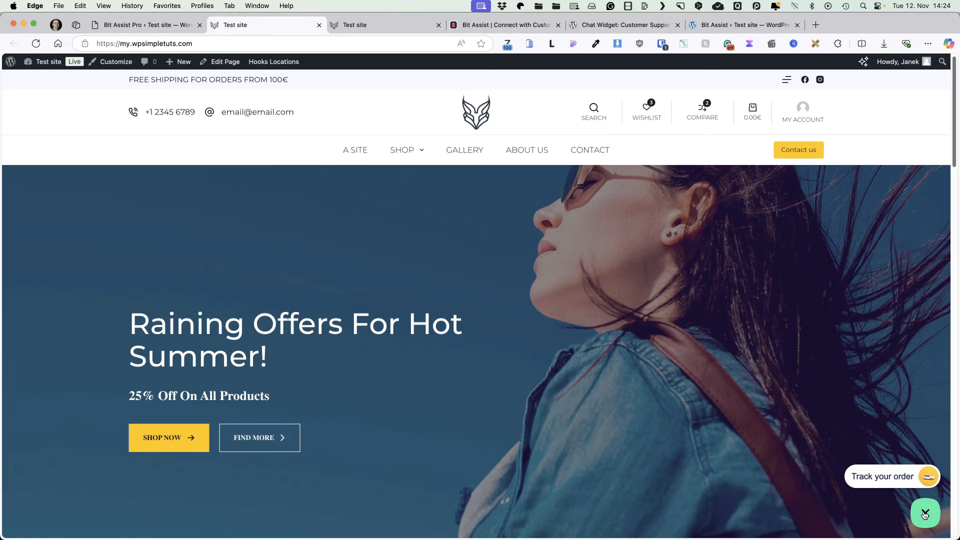
click(886, 479)
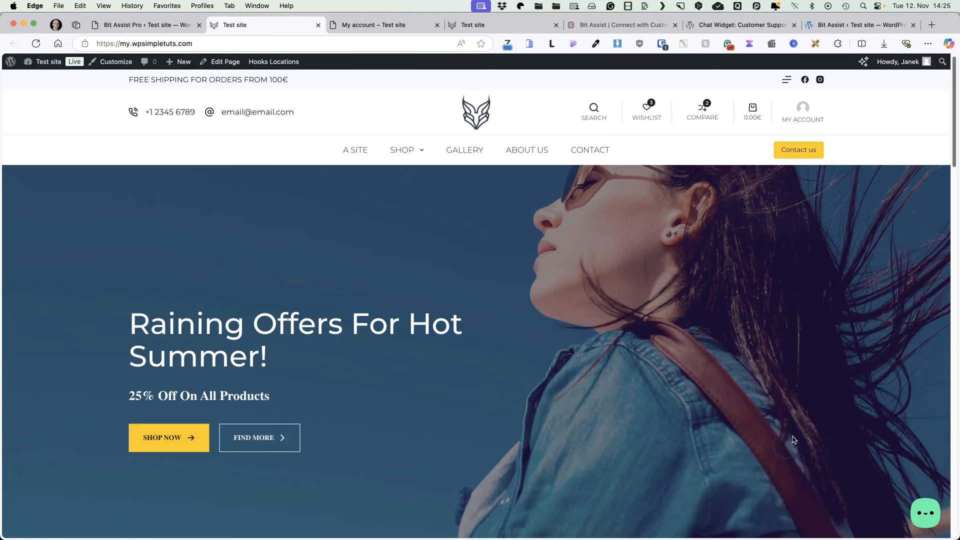
click(926, 515)
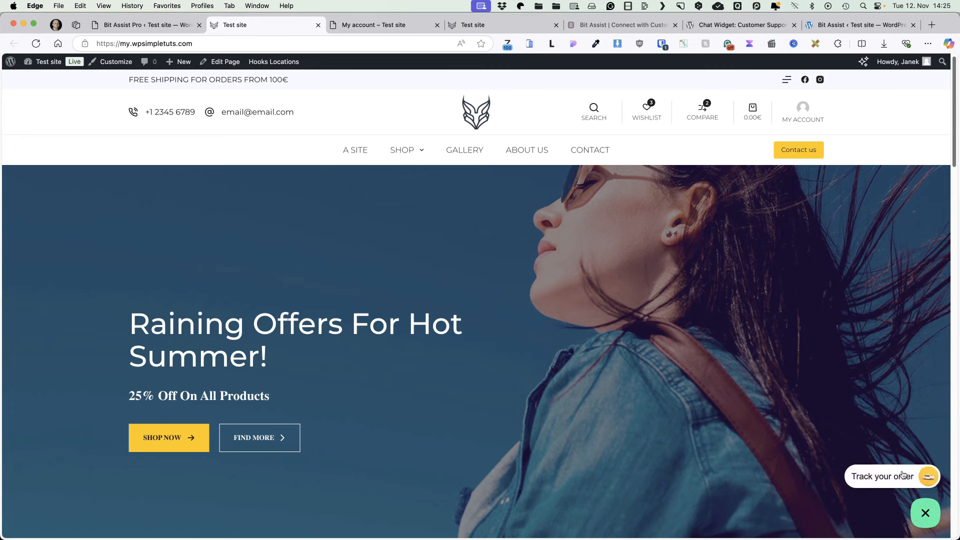
click(882, 480)
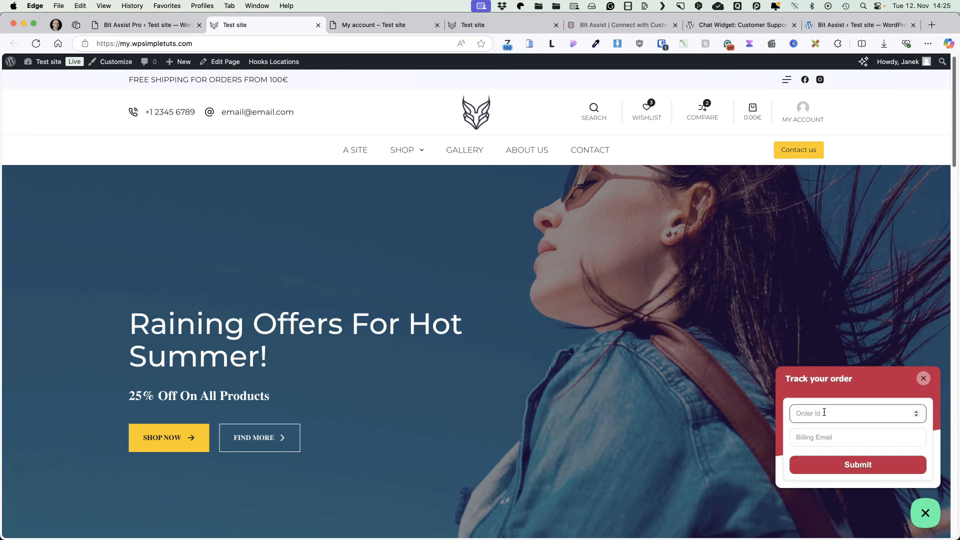
Step: Look up an order with its order ID and the customer's billing email, then select its On Hold status
click(827, 439)
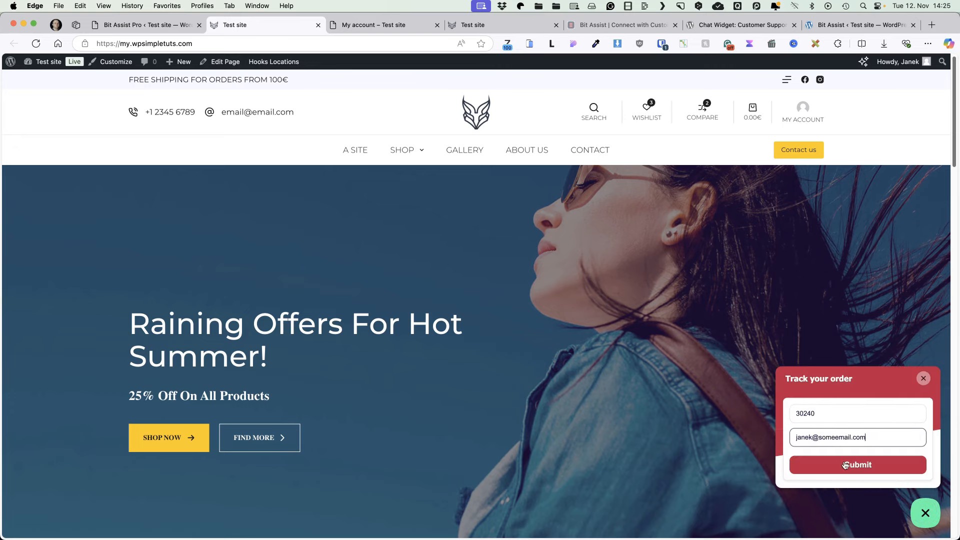
click(852, 465)
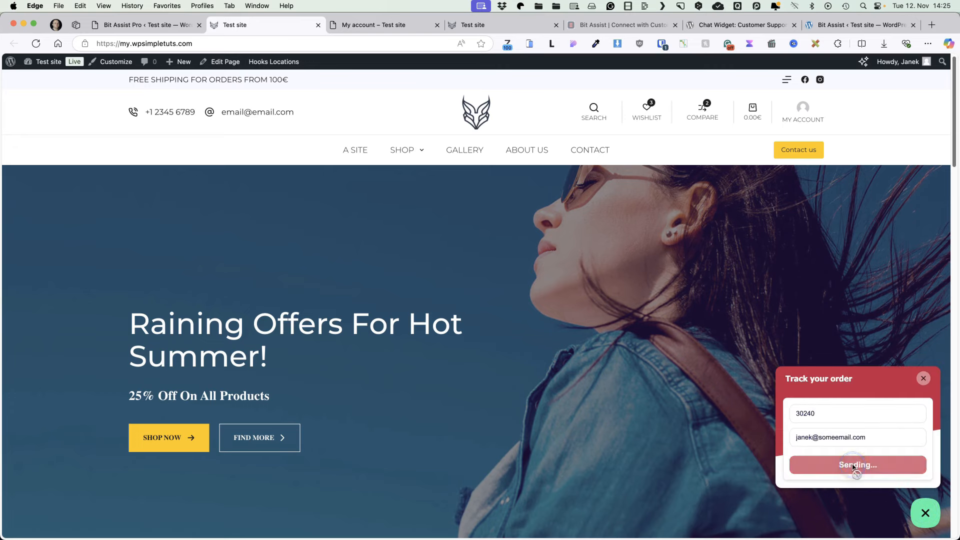
scroll(872, 448, down, 1)
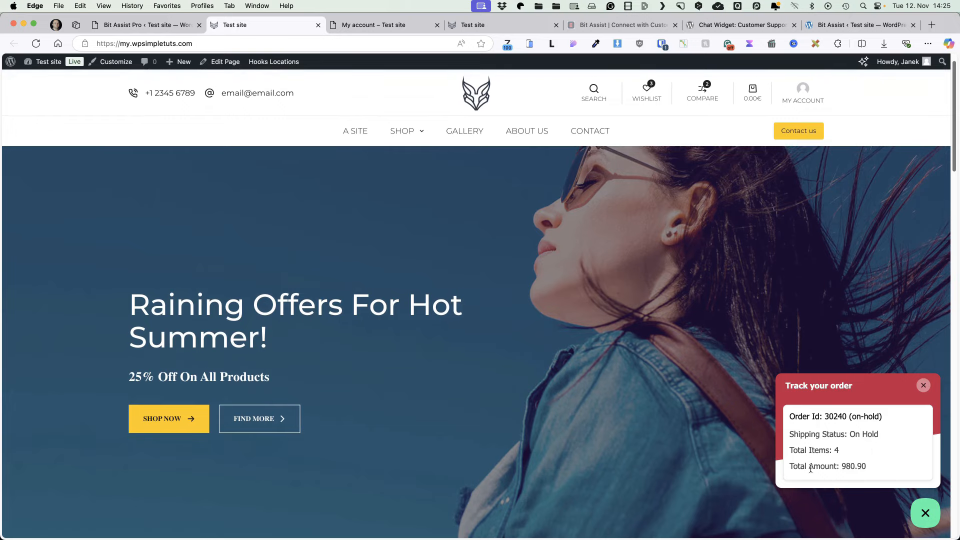
drag(821, 434, 879, 433)
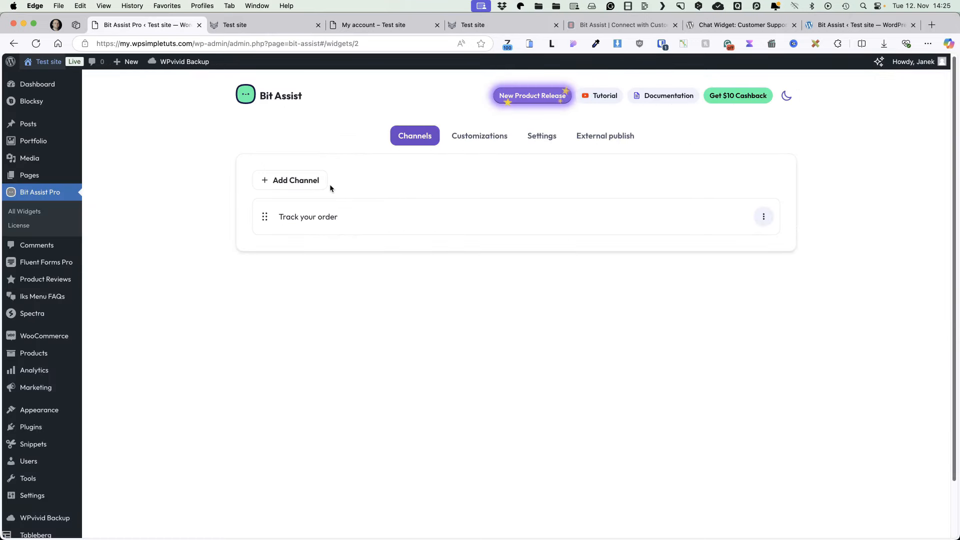
Step: Add a WP Search channel with search.png as its image, title it 'Search the site', and save
click(292, 184)
scroll(440, 345, down, 2)
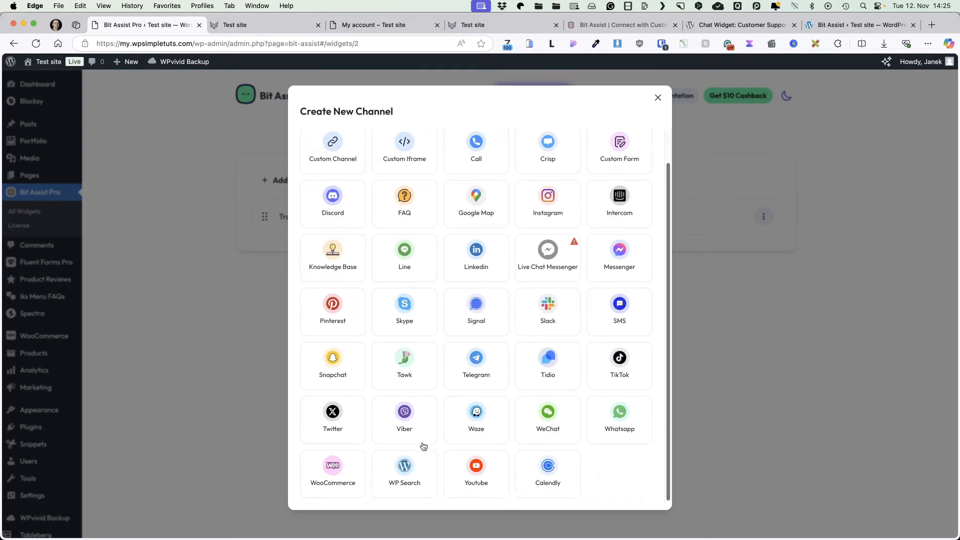
click(406, 474)
click(355, 220)
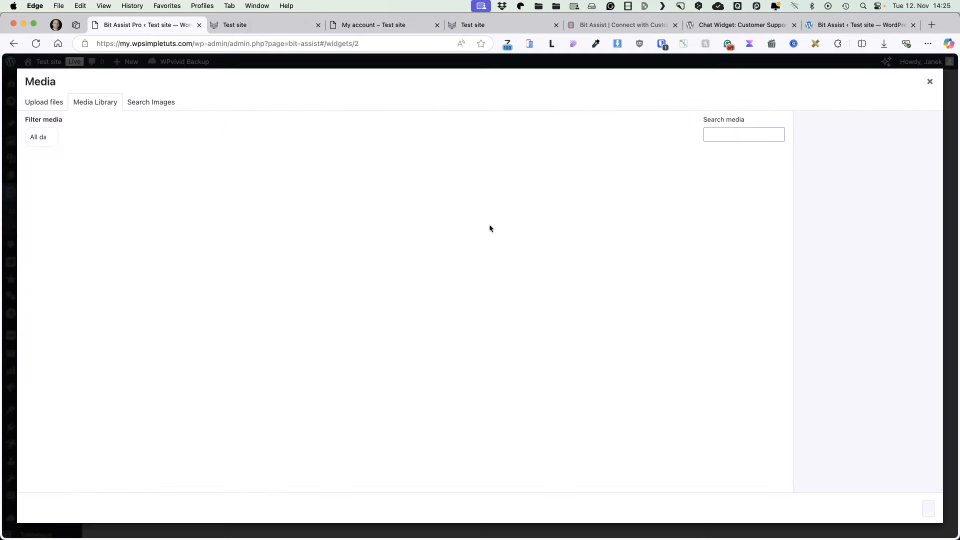
click(59, 189)
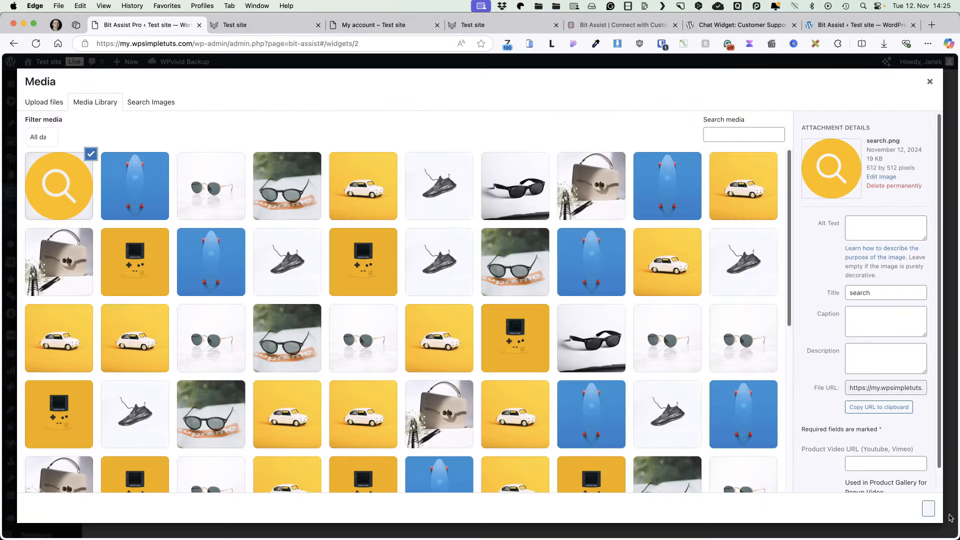
click(928, 508)
text(te)
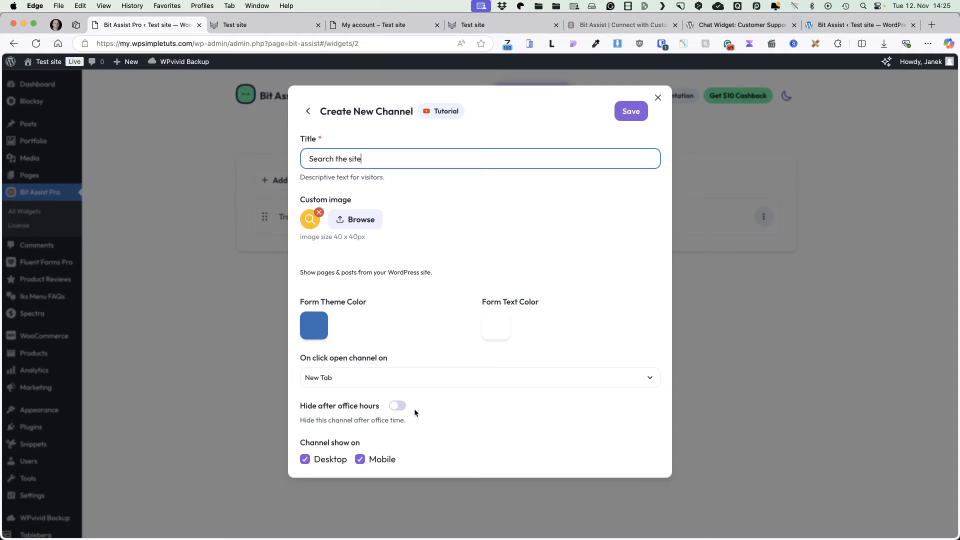
click(632, 110)
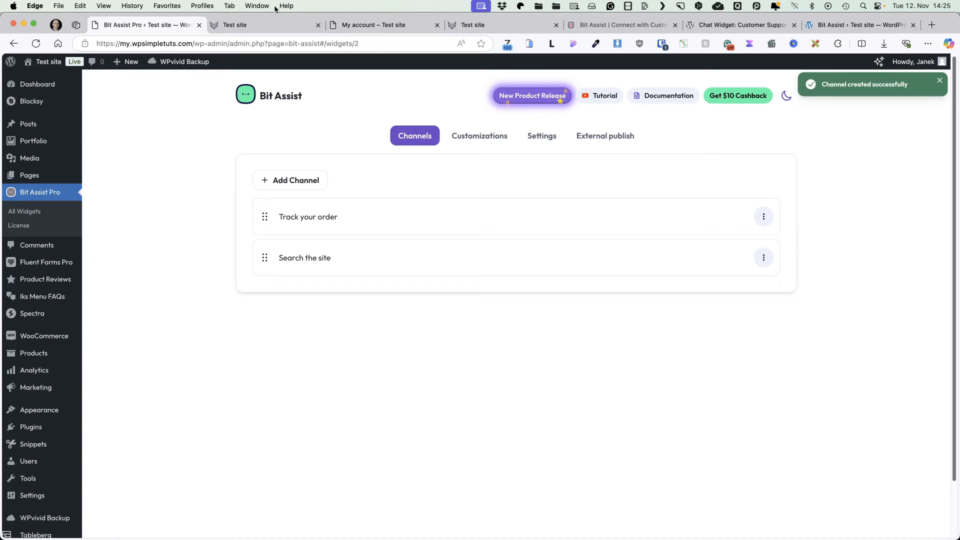
click(265, 25)
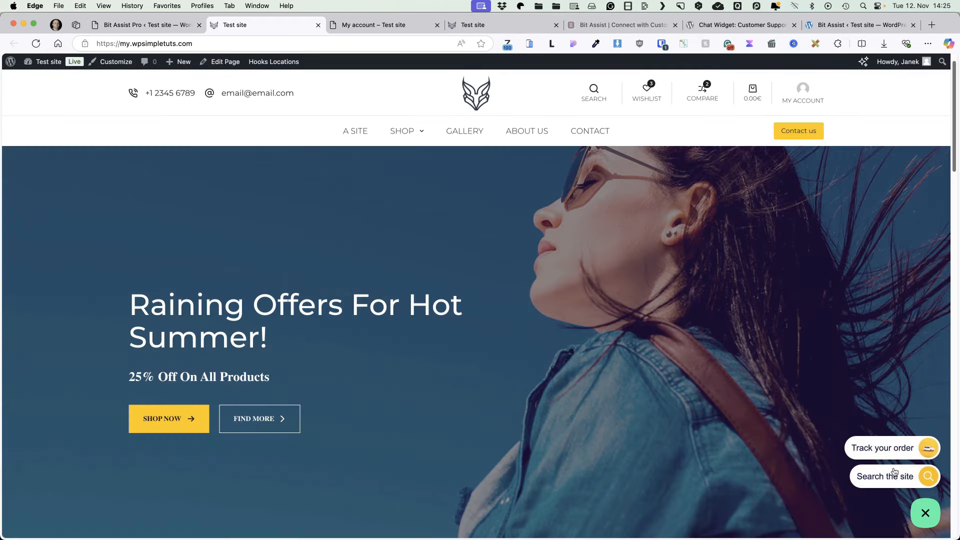
Step: In the Search the site panel, page to the third results page and search for 'wood'
click(894, 473)
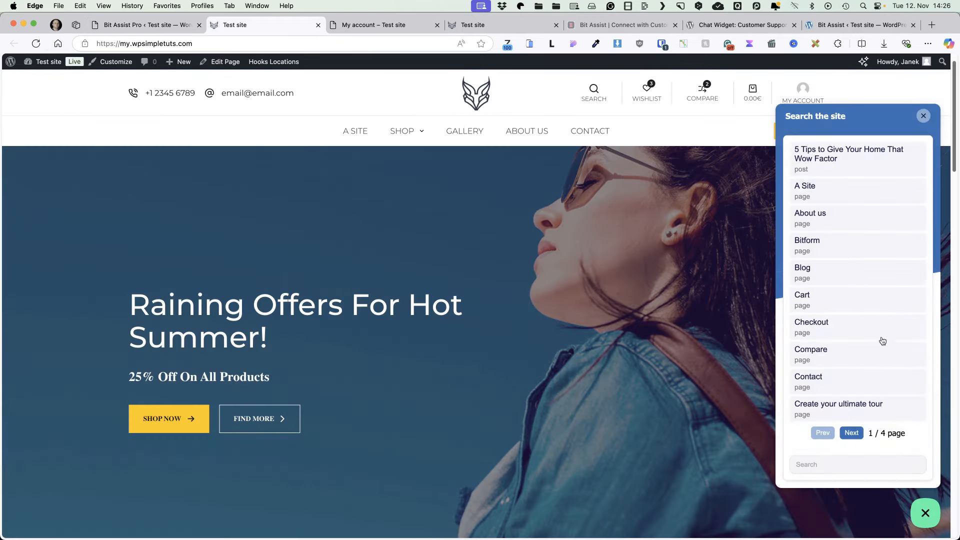
click(855, 435)
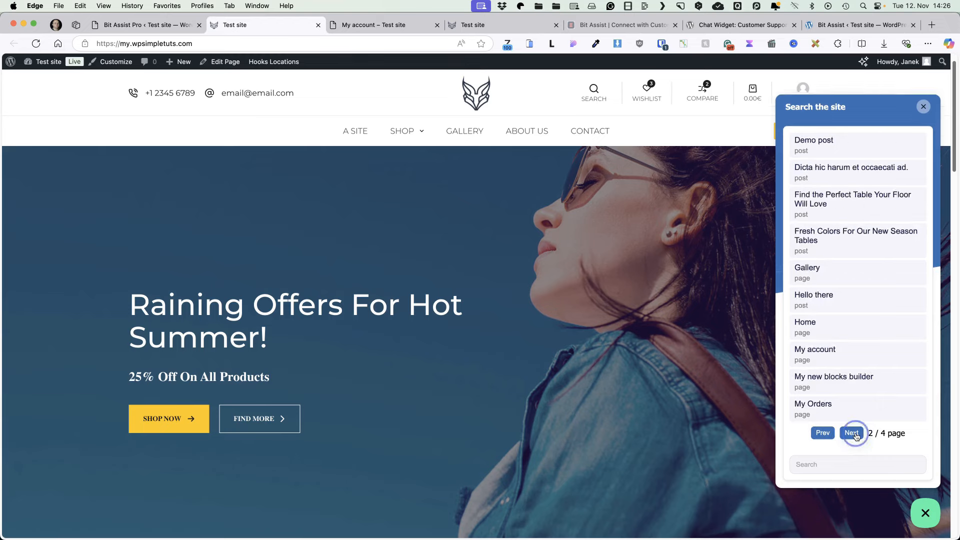
click(855, 435)
text(wood)
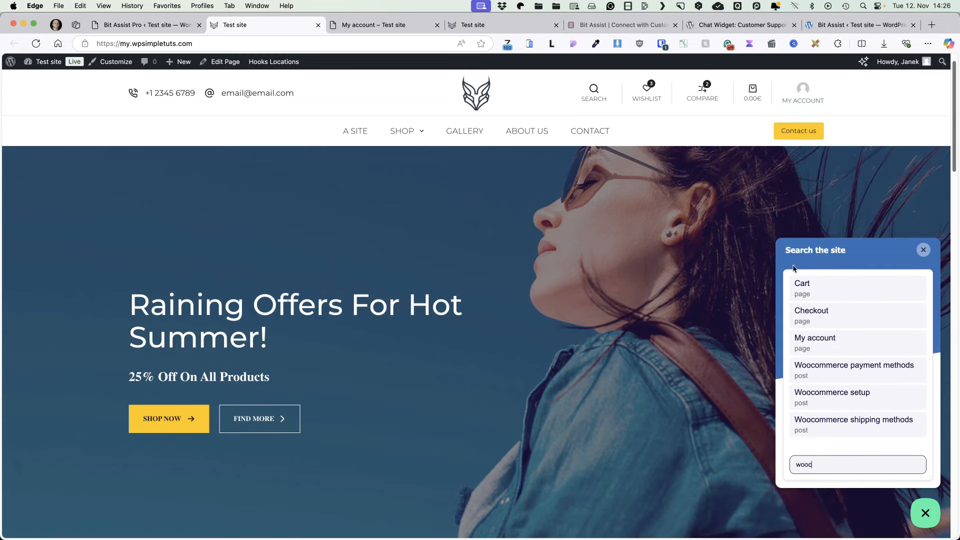
click(683, 237)
click(159, 27)
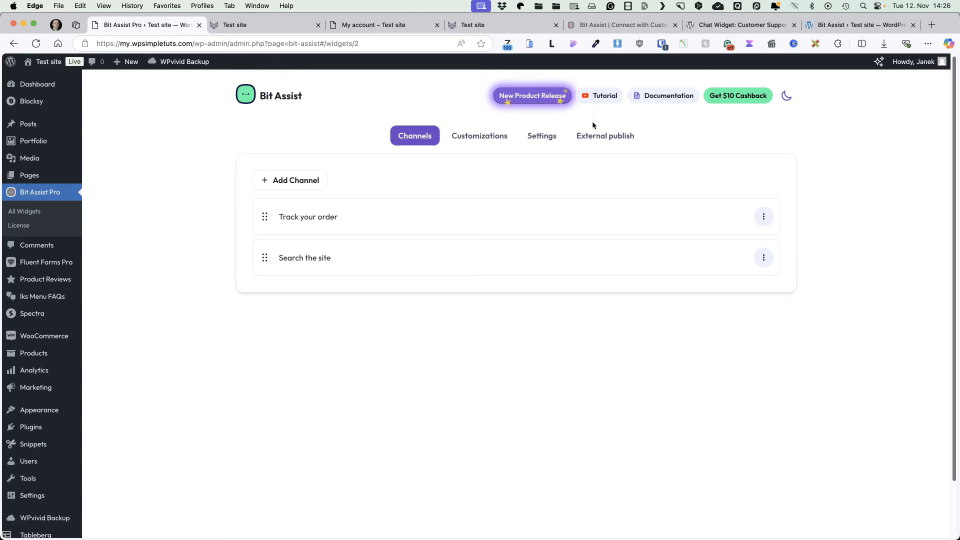
Step: Enable business hours and the widget active badge, checking the storefront after each
click(523, 135)
click(361, 188)
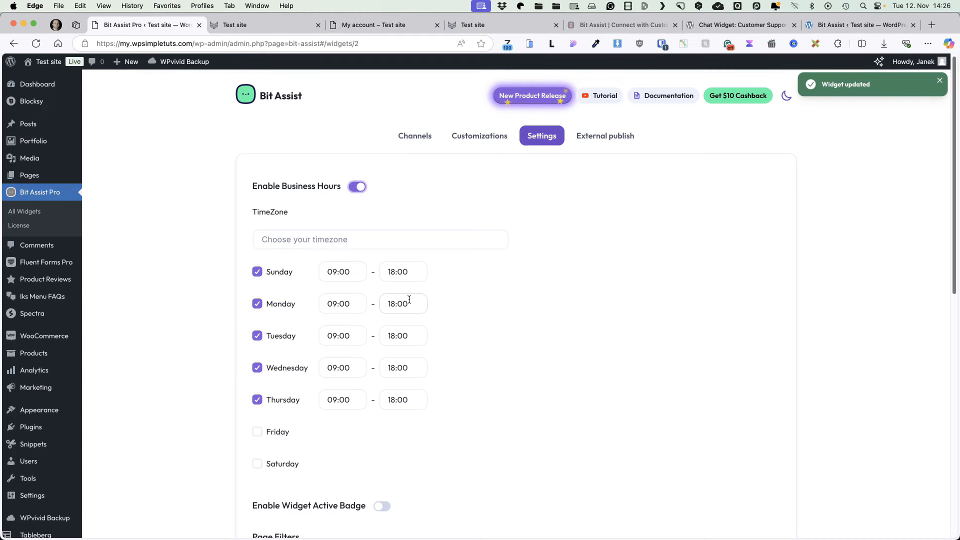
click(293, 27)
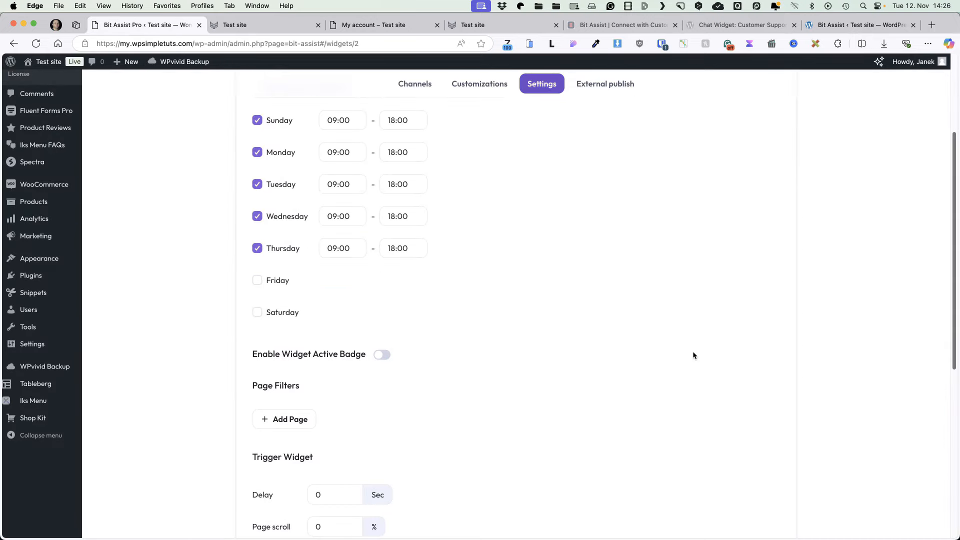
scroll(693, 352, down, 5)
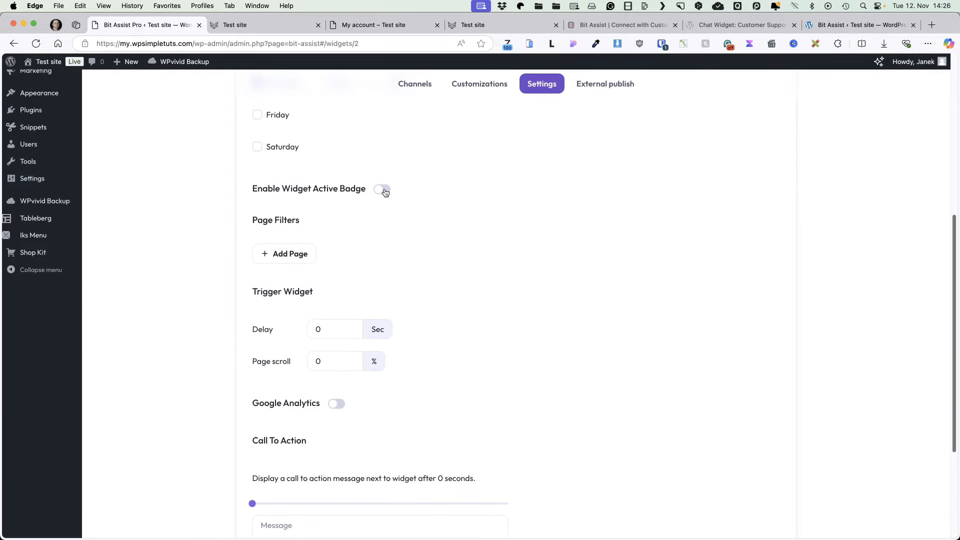
click(382, 190)
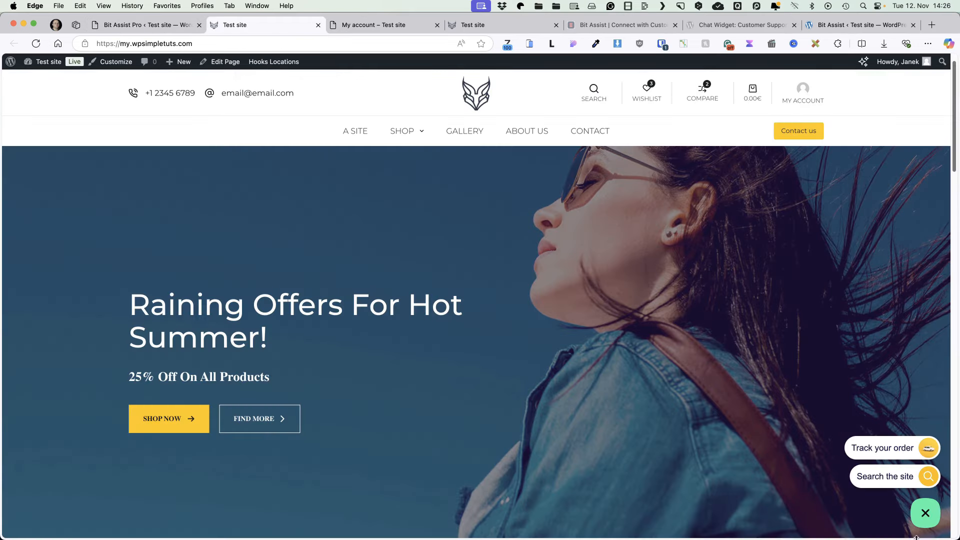
click(37, 44)
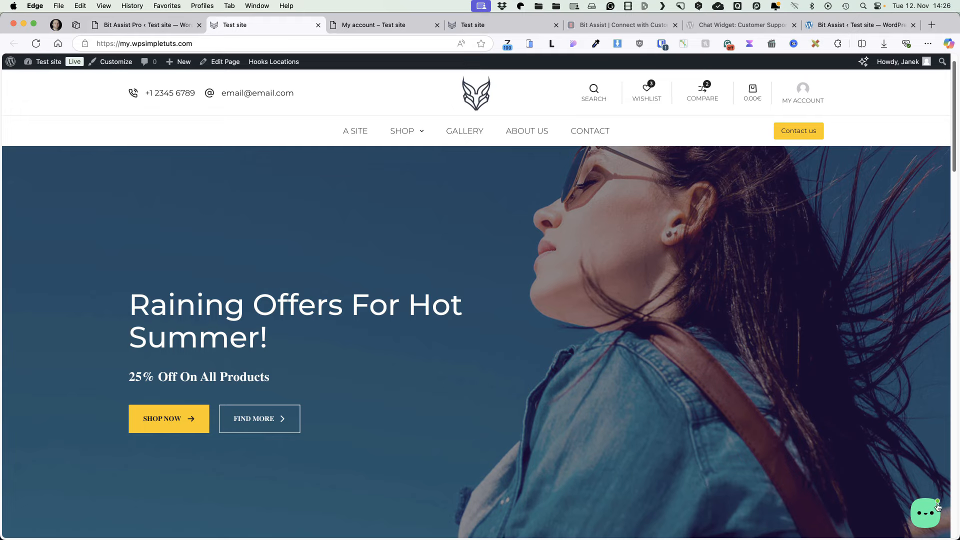
click(145, 24)
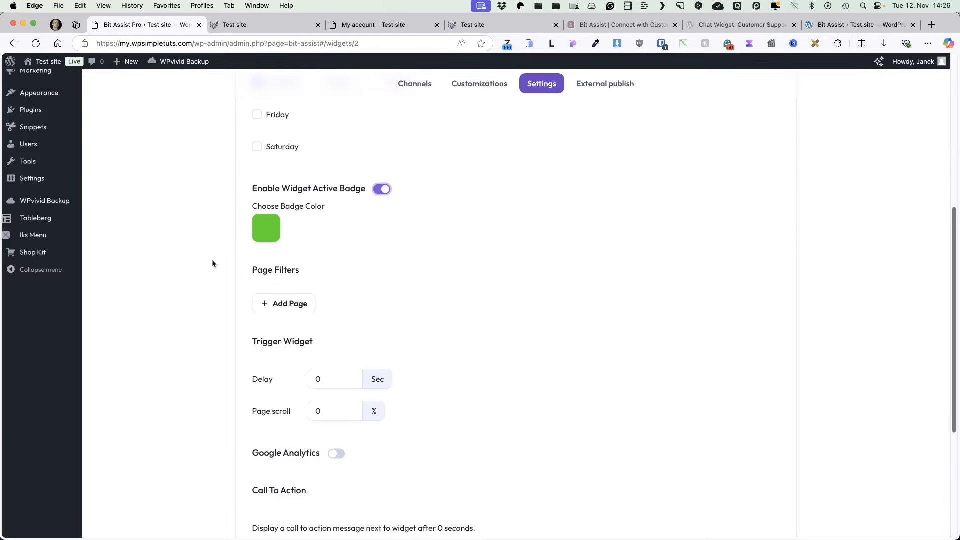
Step: Shift the active badge colour from green toward yellow-green and view it on the storefront
click(274, 230)
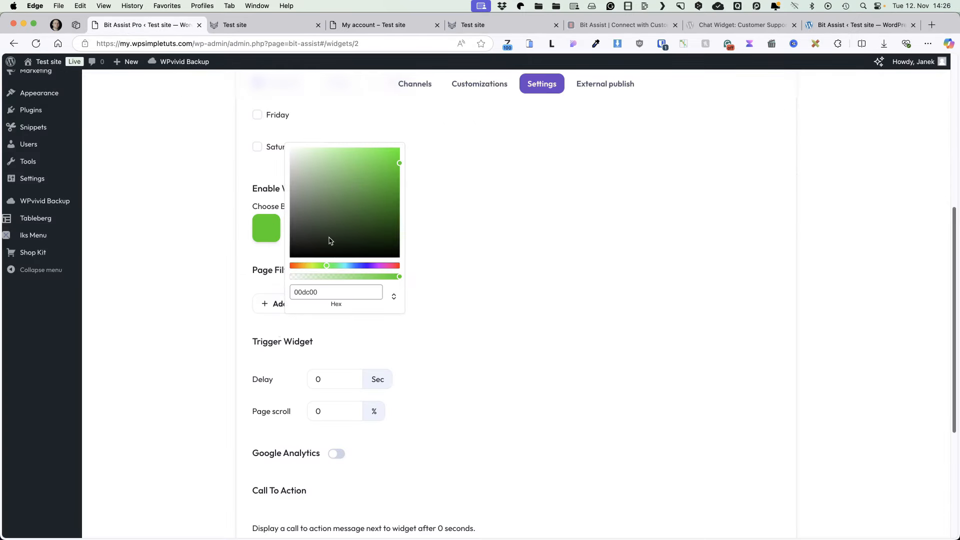
click(312, 266)
click(459, 189)
key(ctrl+Tab)
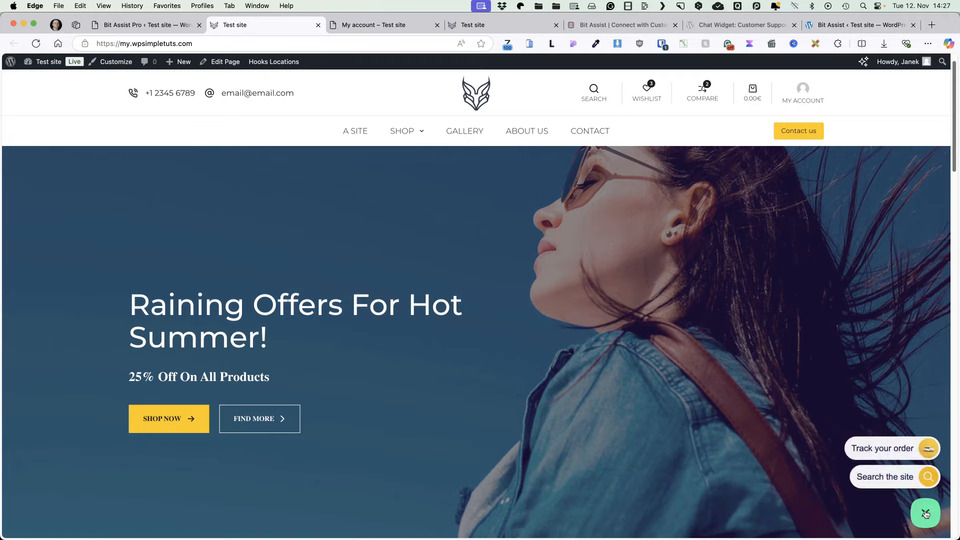
key(ctrl+shift+Tab)
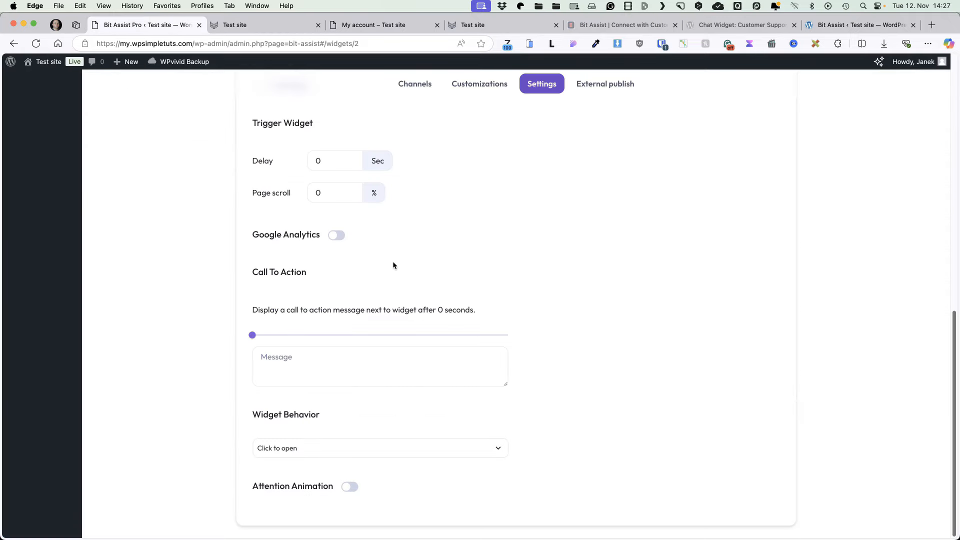
Step: Add a 'Stay connected' call-to-action with a 3-second delay and preview it on the storefront
click(302, 361)
text(Stay con)
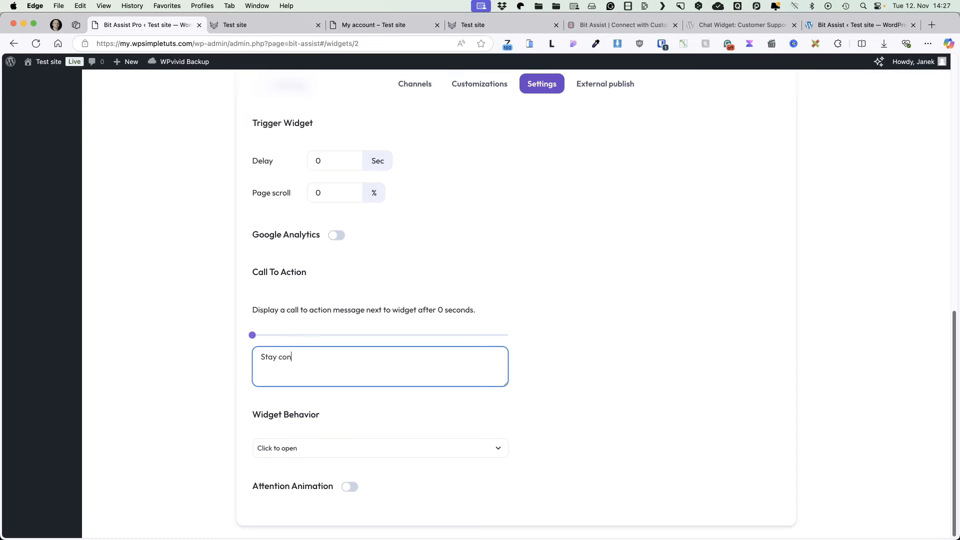
text(nected)
mouse_move(252, 335)
mouse_down()
mouse_move(295, 334)
mouse_move(265, 335)
mouse_up()
click(235, 25)
click(36, 43)
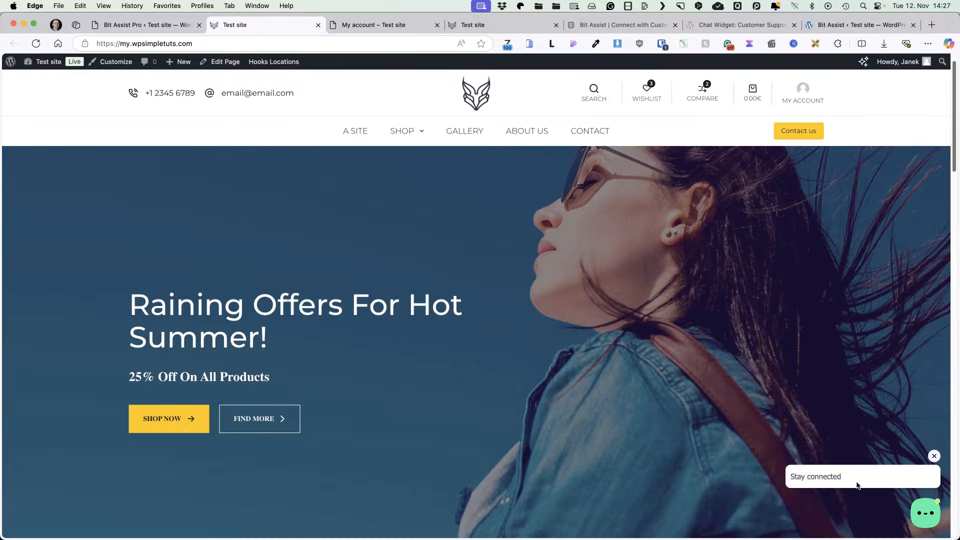
Step: Reset the call-to-action delay to 0 seconds, delete the message, and show the Widget Behavior options
click(169, 23)
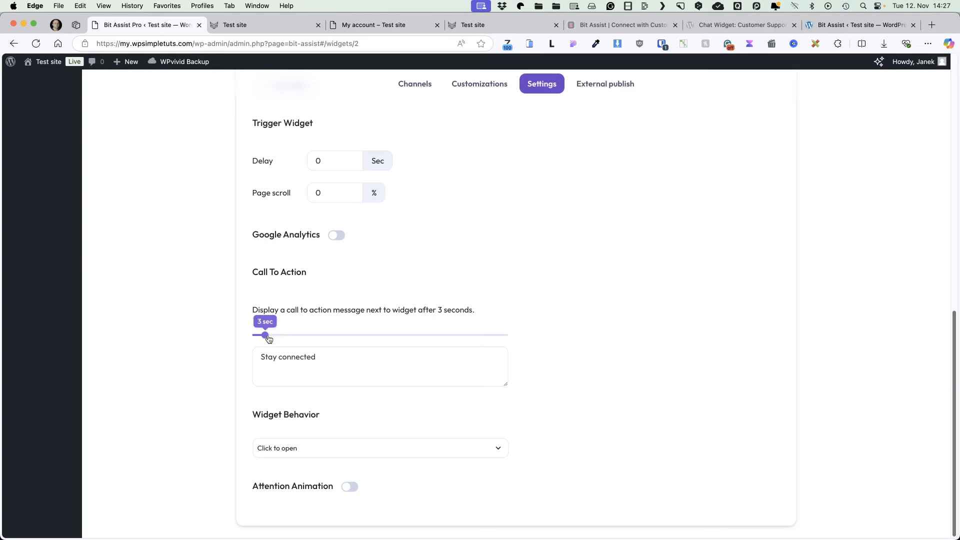
drag(266, 336, 205, 334)
drag(327, 360, 180, 348)
key(BackSpace)
click(627, 336)
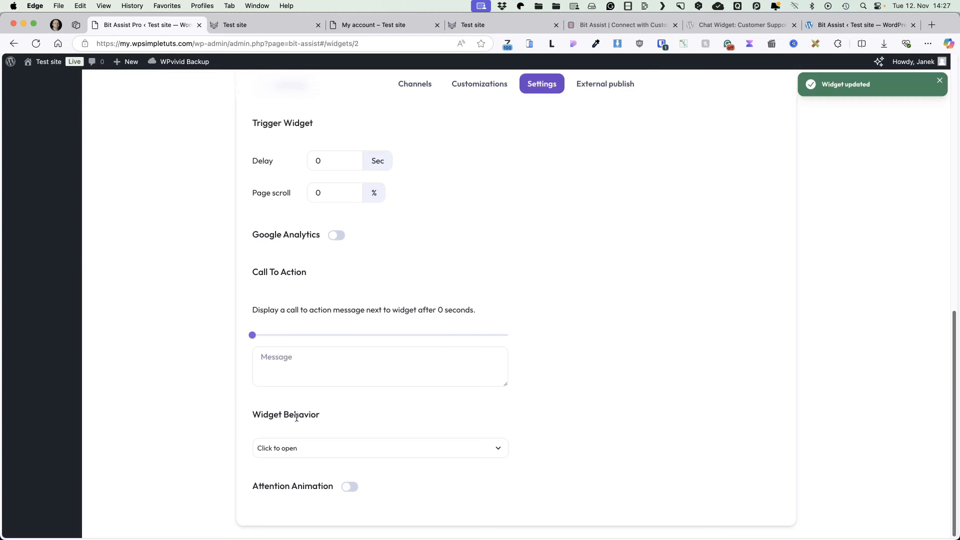
click(333, 450)
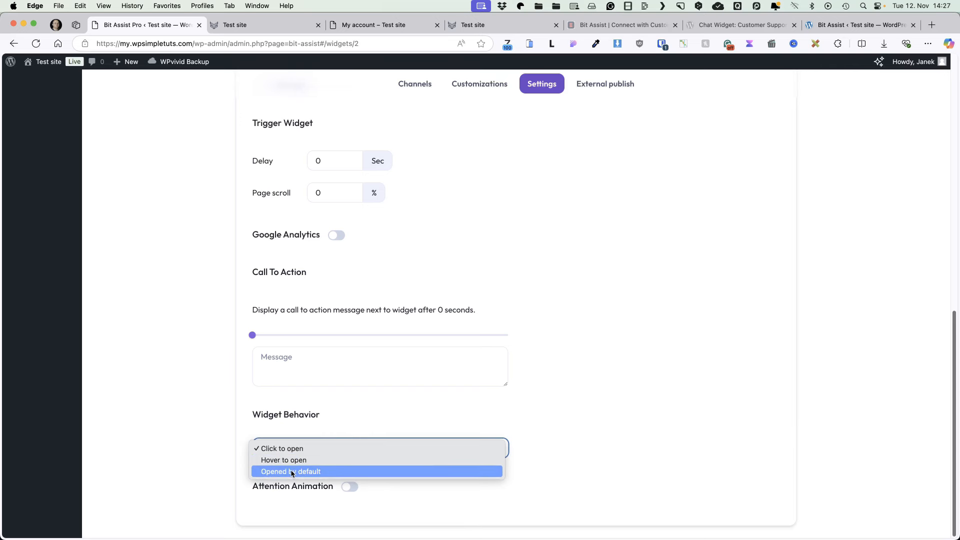
Step: Keep the widget opening on click and enable a Wiggle attention animation with a 1-second delay
click(709, 407)
click(350, 488)
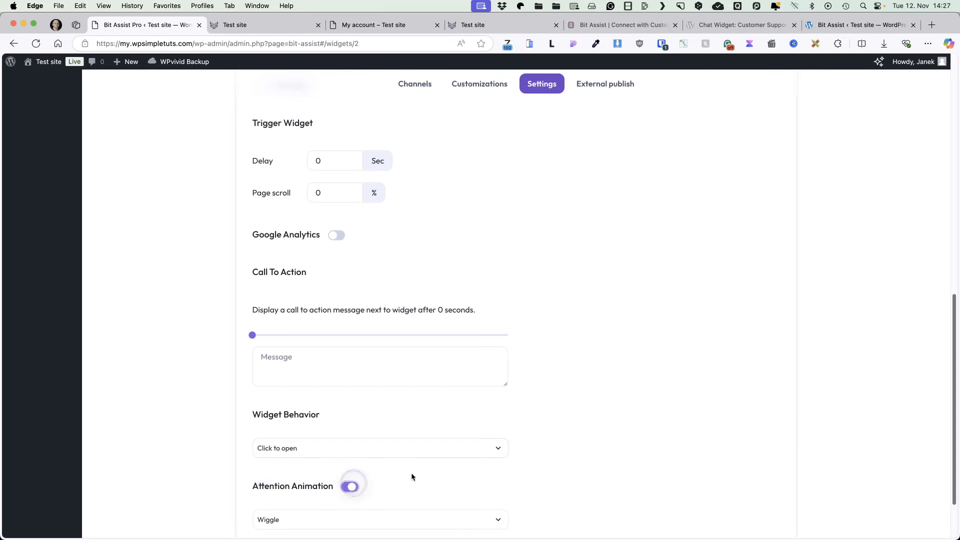
scroll(655, 394, down, 2)
click(340, 449)
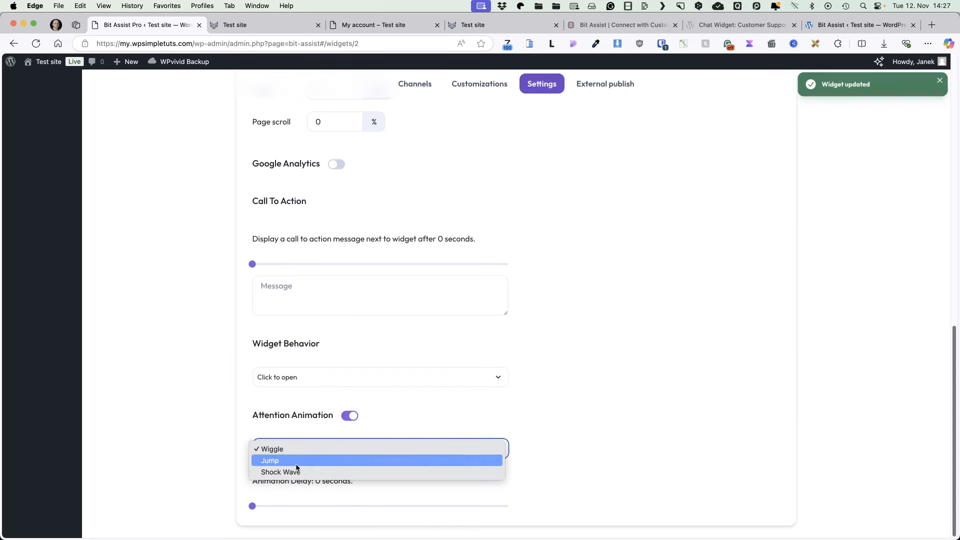
click(576, 442)
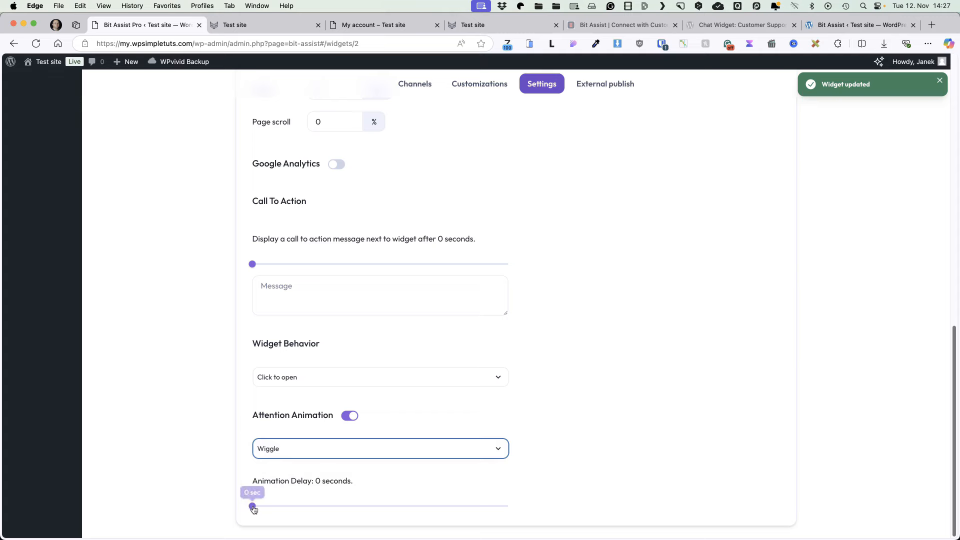
drag(253, 506, 256, 506)
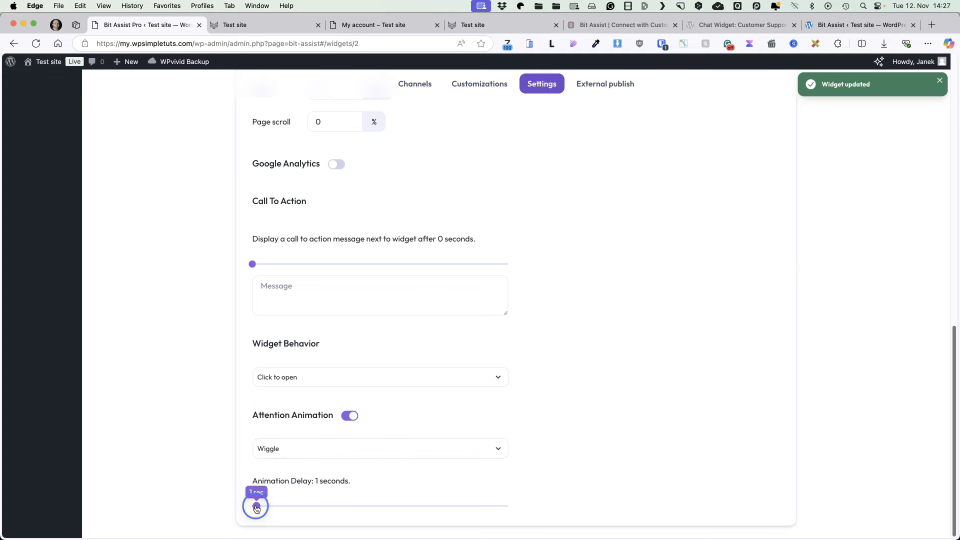
Step: Preview the Wiggle animation on the reloaded storefront, then switch attention animation off
click(240, 24)
click(36, 44)
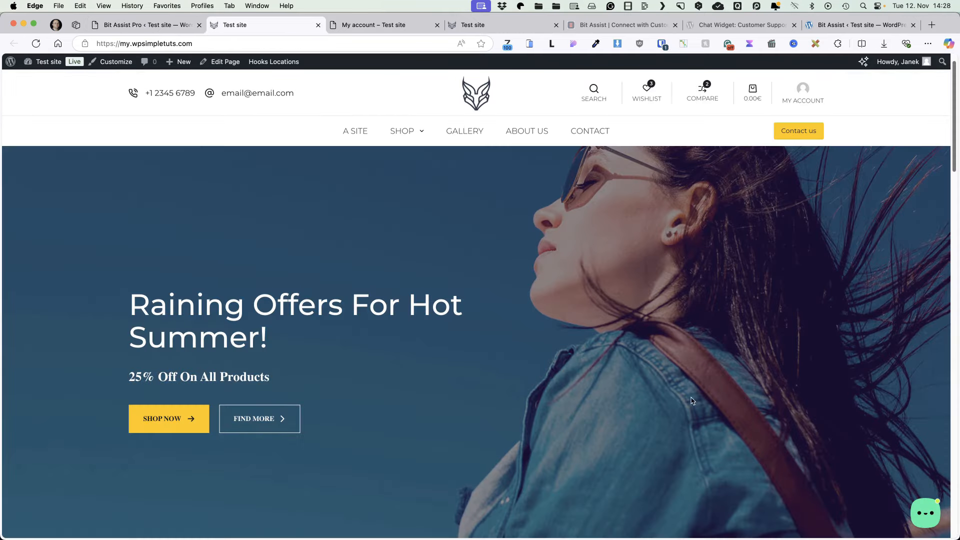
click(145, 25)
click(350, 419)
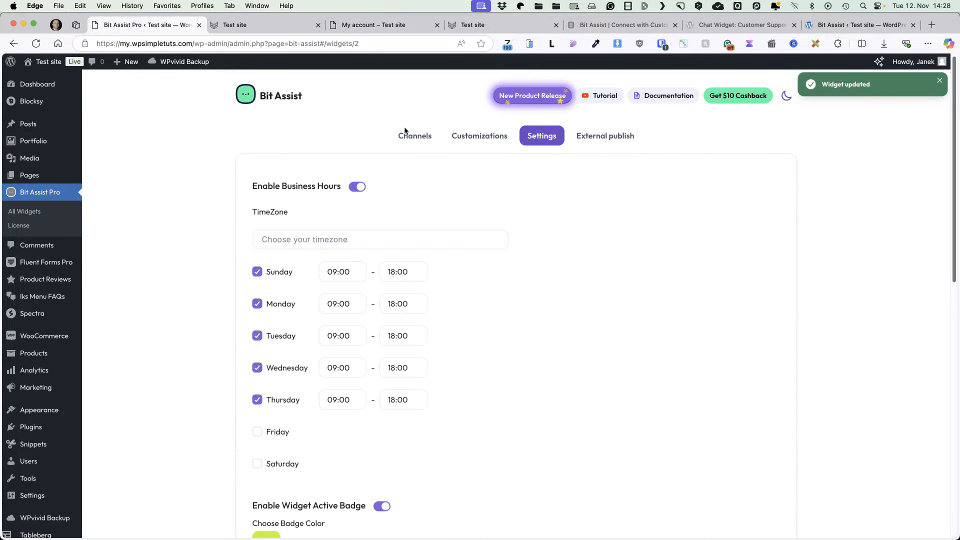
Step: Create a new FAQ channel whose first entry is the shipping costs question with lorem ipsum answer
click(406, 133)
click(302, 180)
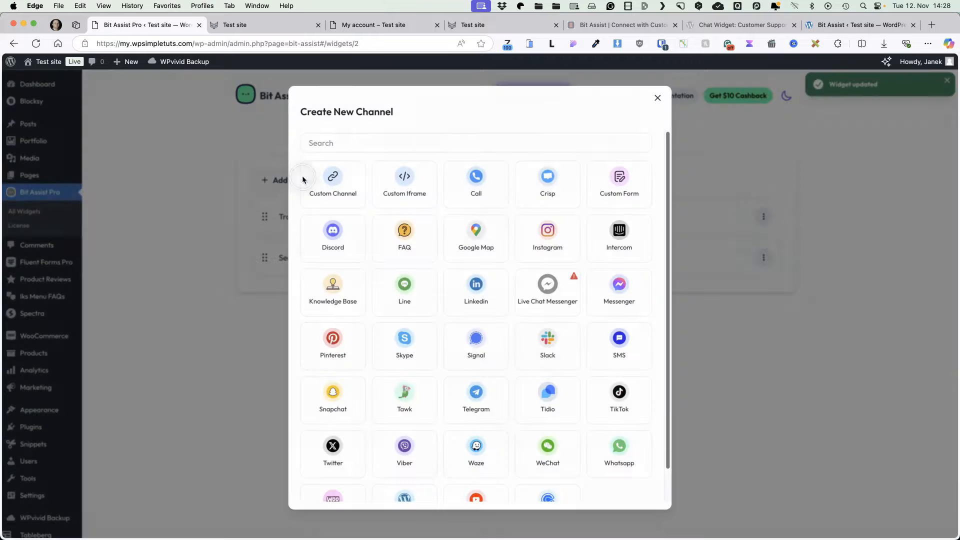
click(407, 237)
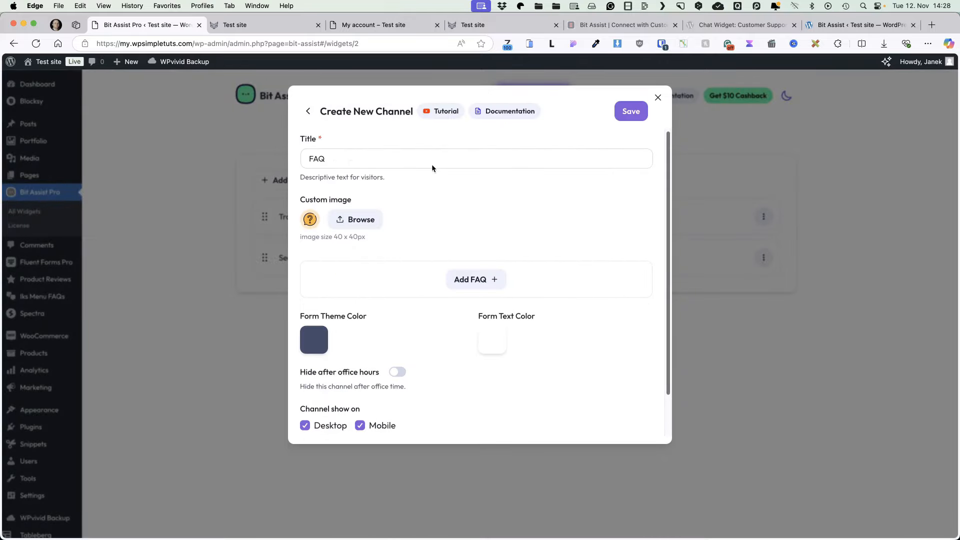
click(475, 279)
triple_click(374, 284)
text(What are the shipping costs?)
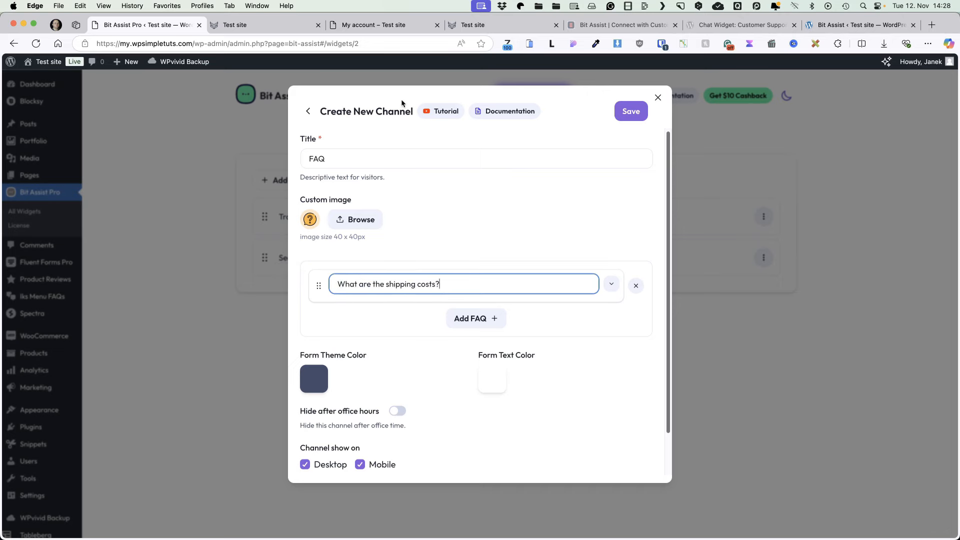
click(551, 45)
click(611, 284)
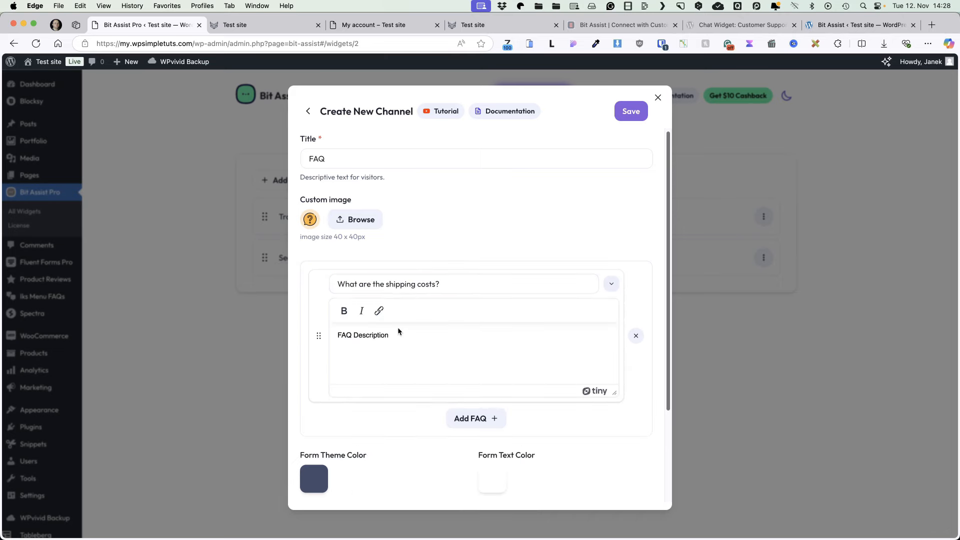
click(371, 340)
key(super+a)
key(super+v)
click(478, 278)
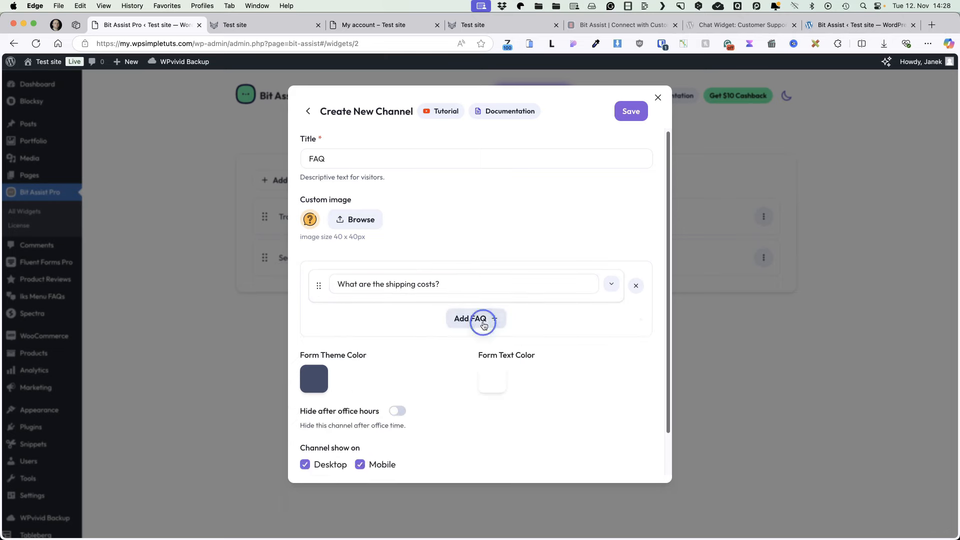
Step: Add a second FAQ entry for the plugin download question with a lorem ipsum answer
click(475, 318)
triple_click(443, 323)
text(Where can I download the plugin?)
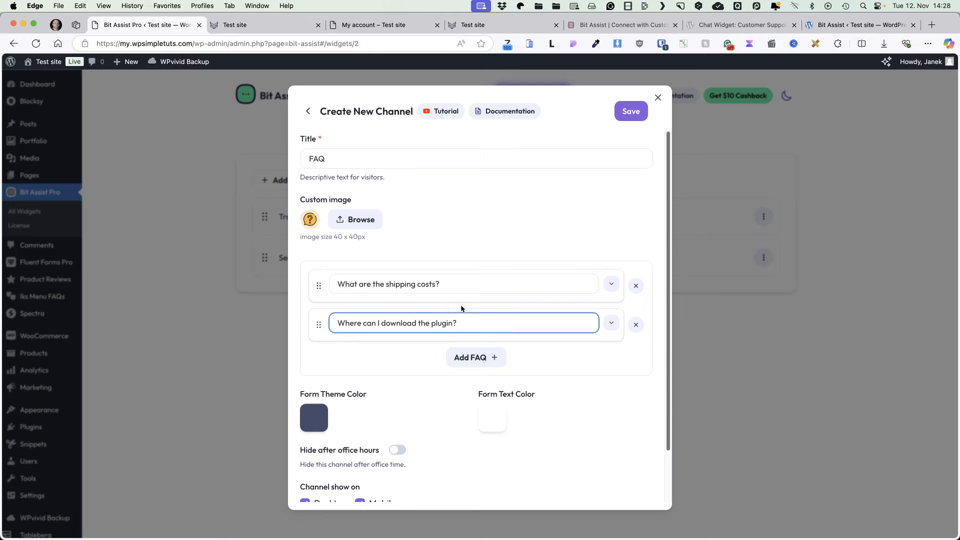
click(611, 322)
key(super+a)
text(Auctor maecenas cum morbi pellentesque enim nullam ultricies tempus a eleifend, diam conubia mollis iaculis dis turpis vulputate magnis.)
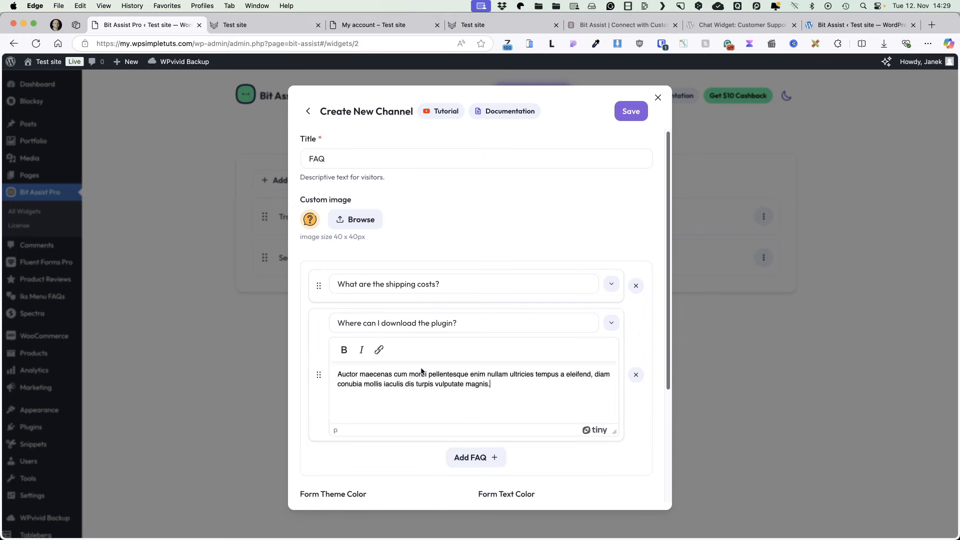
click(611, 322)
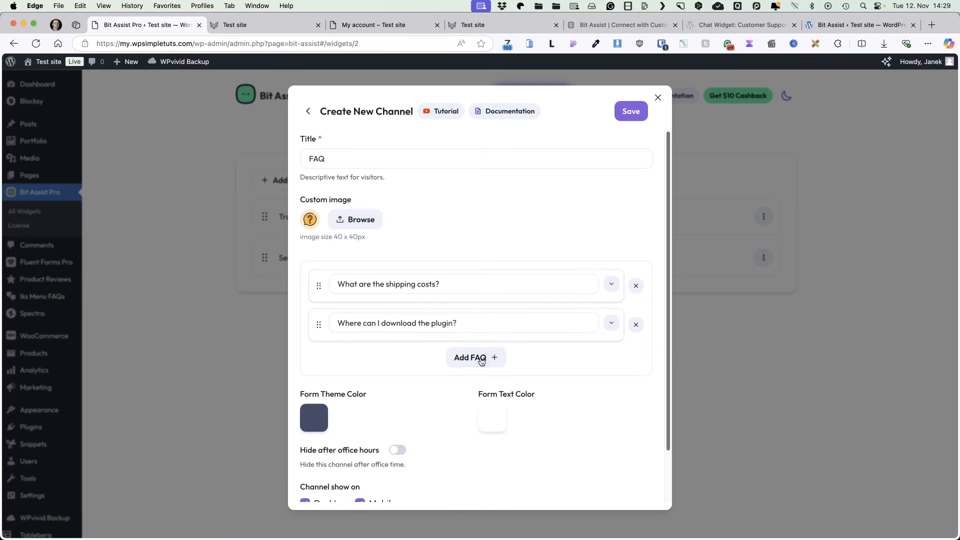
Step: Add a third FAQ entry, 'Are there any costs for updates?', with a lorem ipsum answer
click(480, 358)
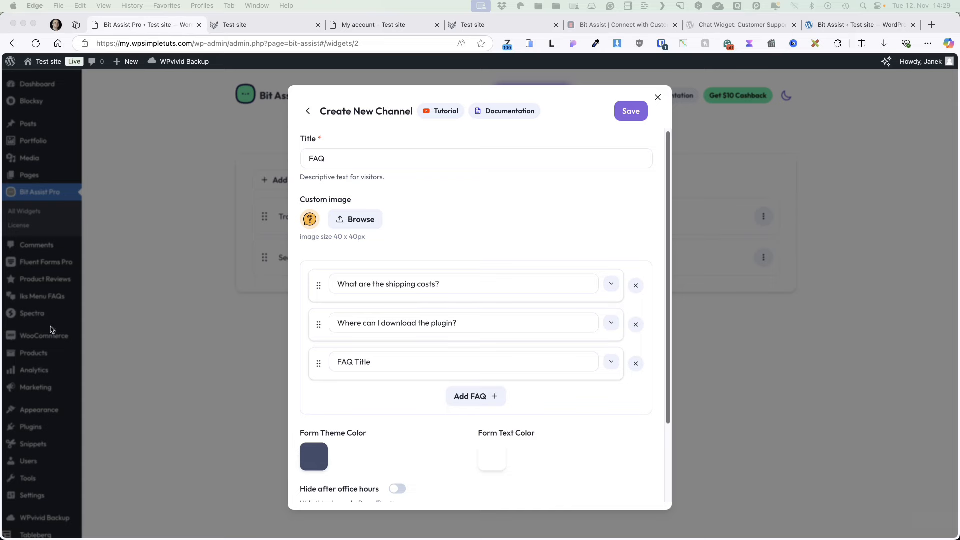
click(483, 360)
key(super+a)
text(Are there any costs for updates?)
click(611, 361)
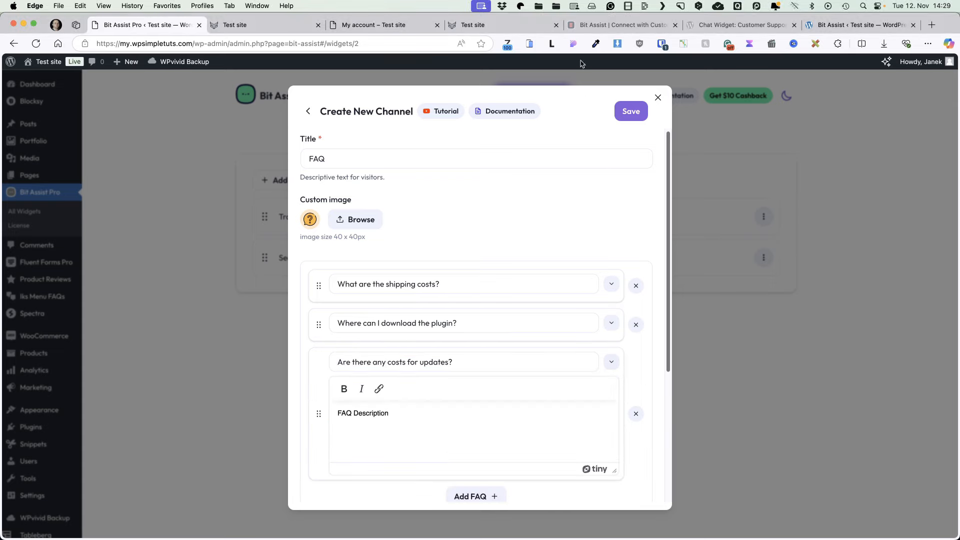
click(409, 409)
text(Vivamus vitae litora sagittis est condimentum et feugiat potenti non, fusce fames mus dui aenean leo ultrices. Porttitor montes cum nostra nascetur molestie tempus leo)
click(611, 361)
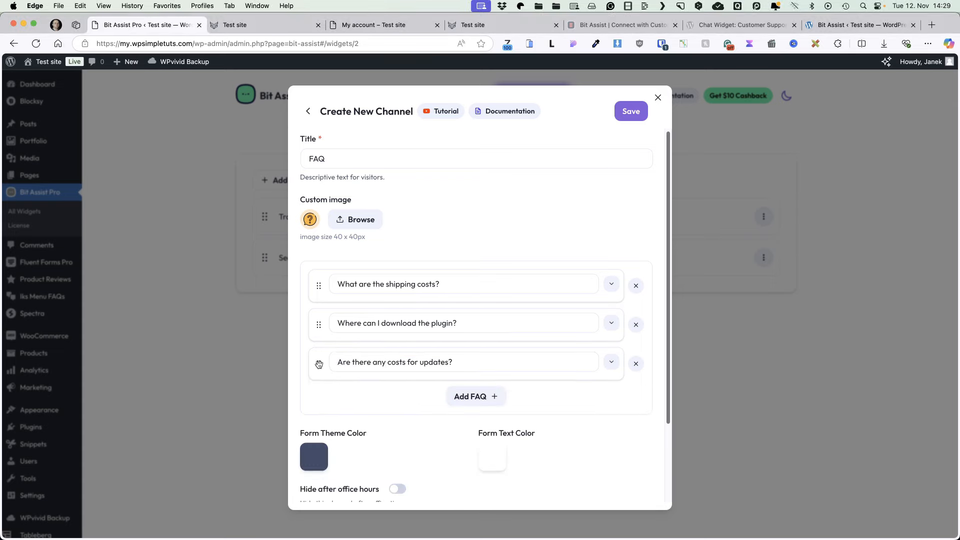
Step: Move the updates question to the top of the list and save the FAQ channel
drag(319, 364, 318, 284)
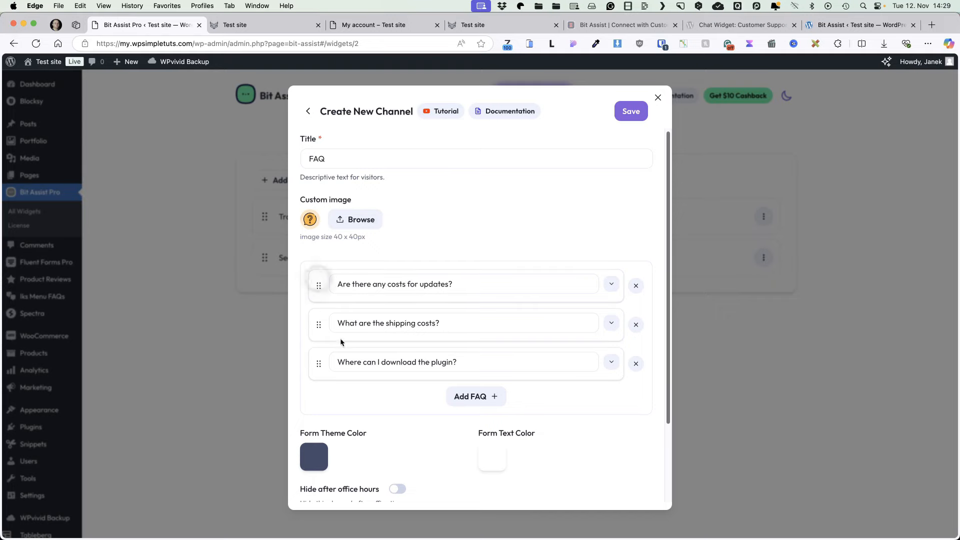
scroll(485, 325, down, 1)
scroll(485, 325, down, 3)
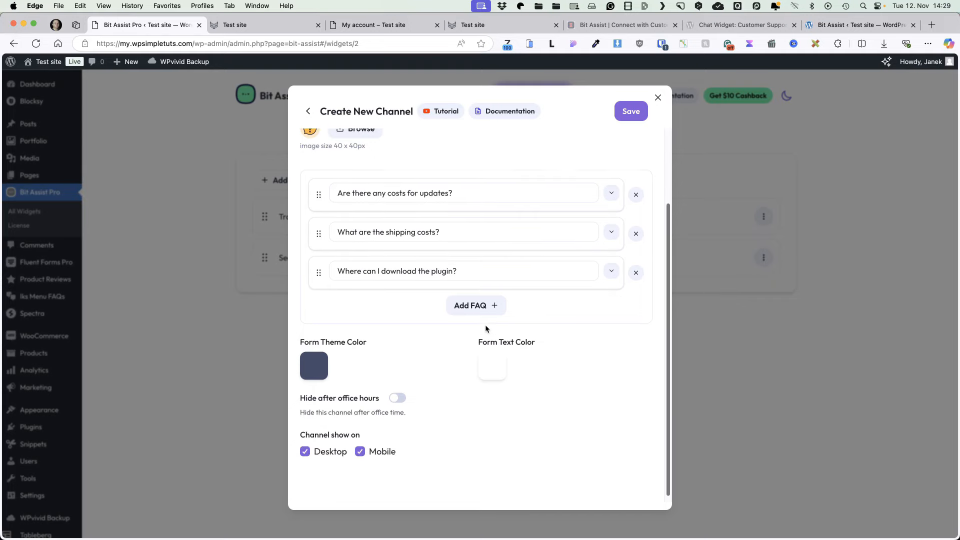
click(634, 111)
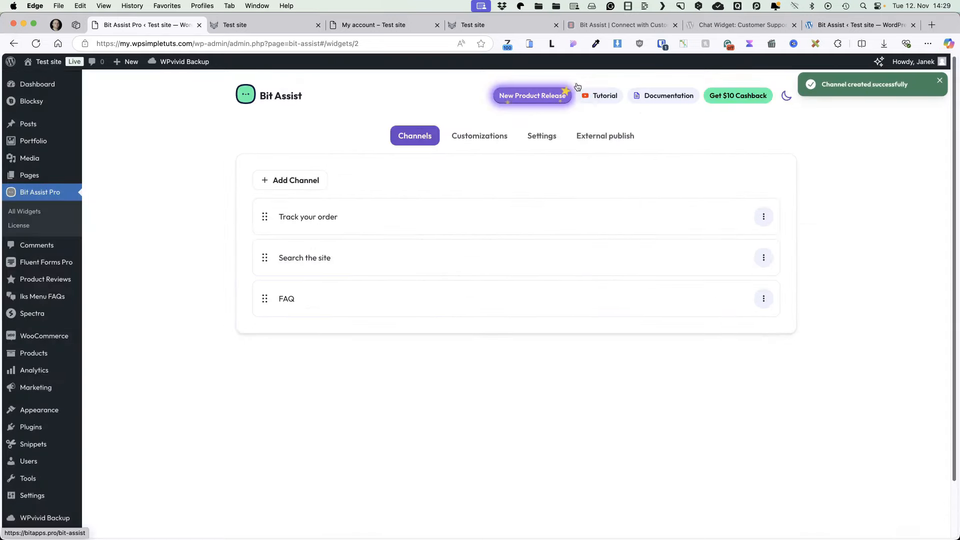
Step: On the reloaded storefront, open the widget's FAQ panel and read the update-costs, shipping-costs and plugin-download answers
click(235, 25)
click(36, 43)
click(920, 518)
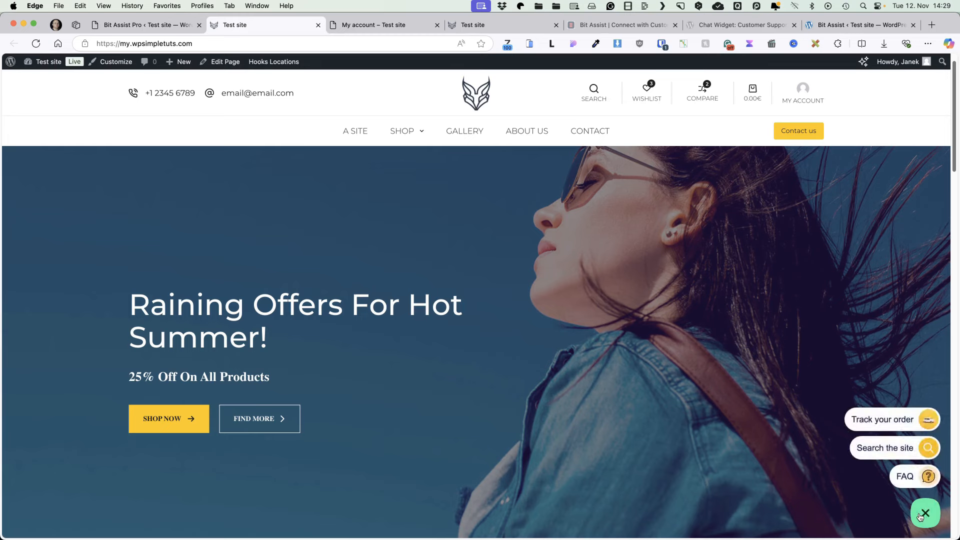
click(906, 475)
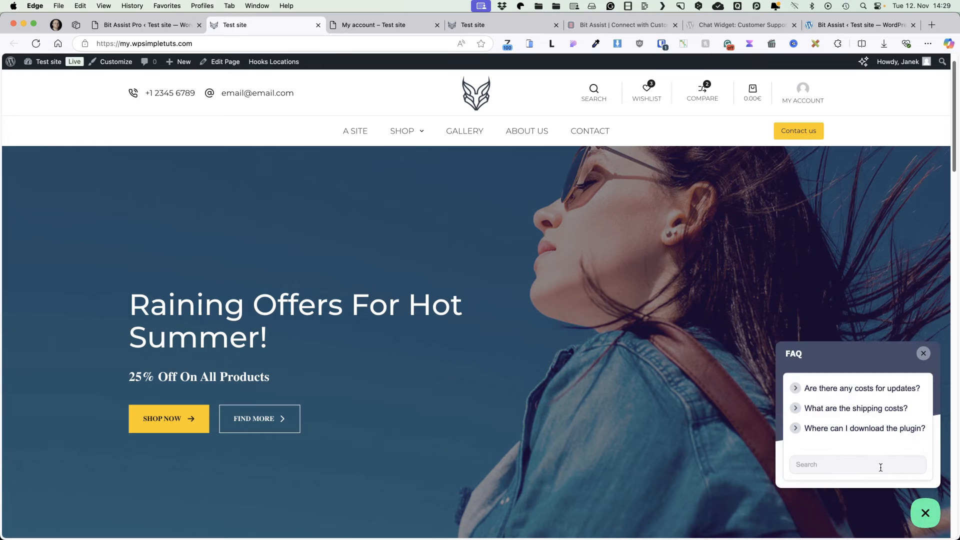
click(842, 389)
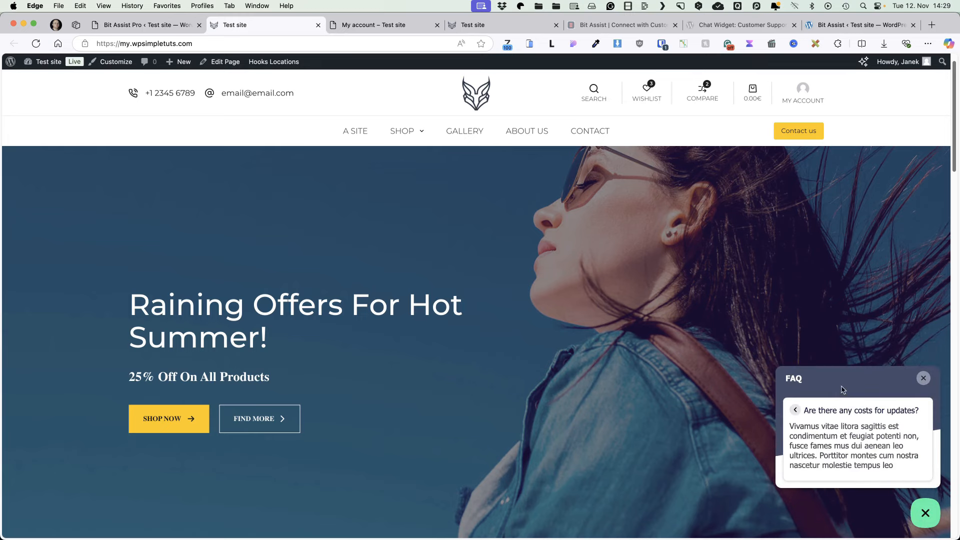
click(797, 411)
click(798, 408)
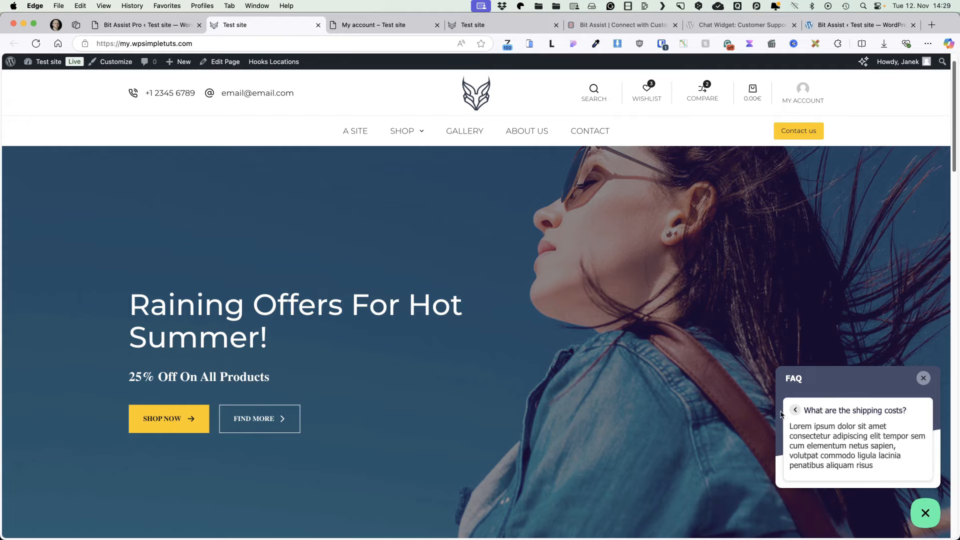
click(797, 410)
click(860, 428)
click(923, 379)
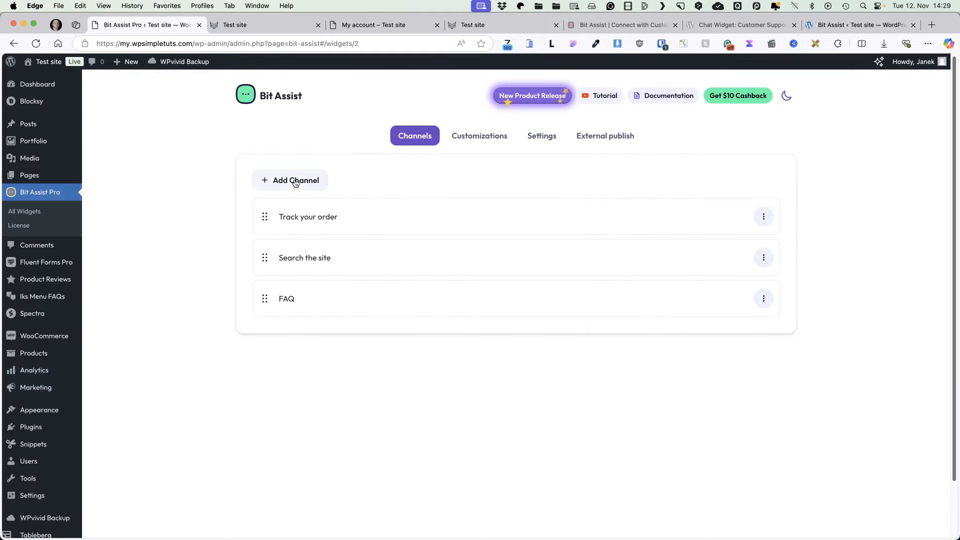
Step: Create a new Knowledge Base channel titled 'Documentation'
click(295, 182)
click(337, 288)
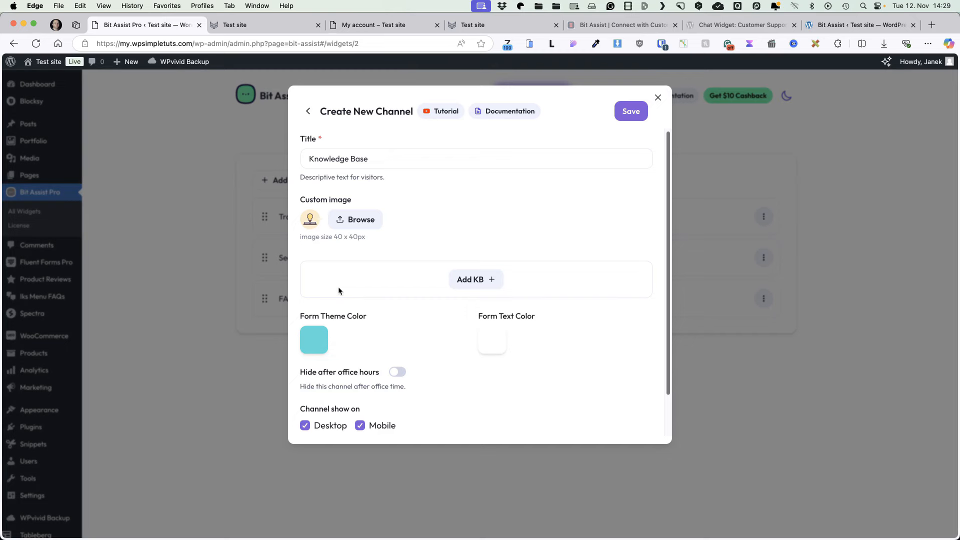
click(380, 158)
key(super+a)
text(Do)
text(cumentation)
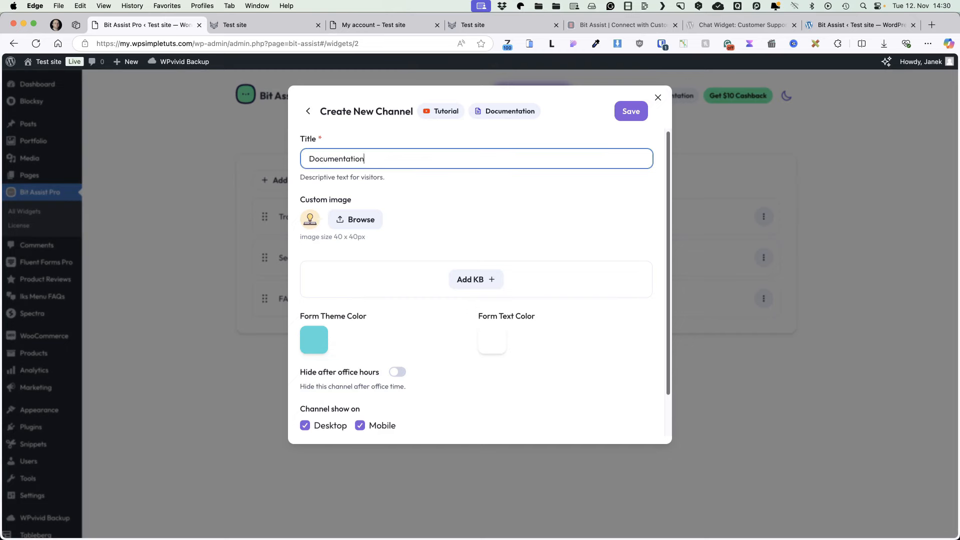
Step: Add a first article with the license key question and a lorem ipsum description
click(472, 280)
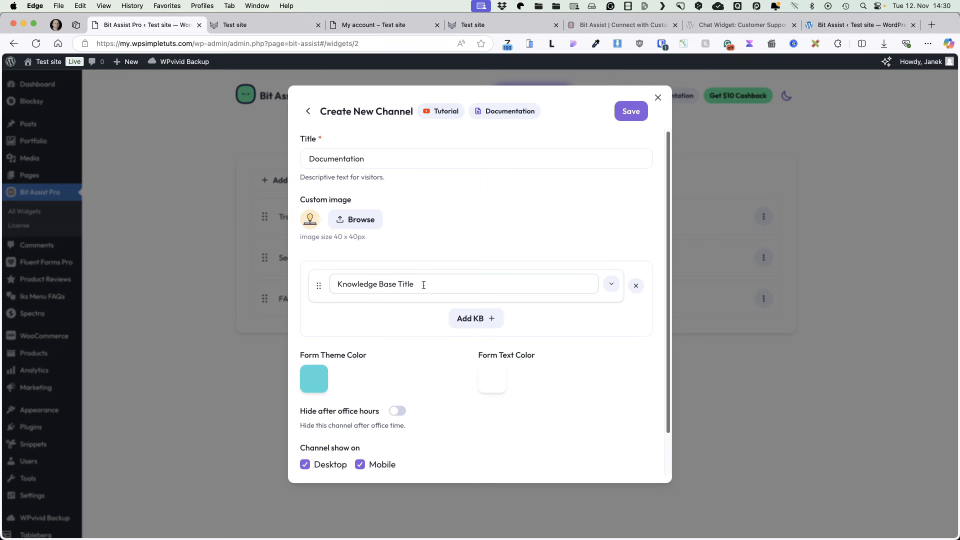
drag(423, 284, 343, 273)
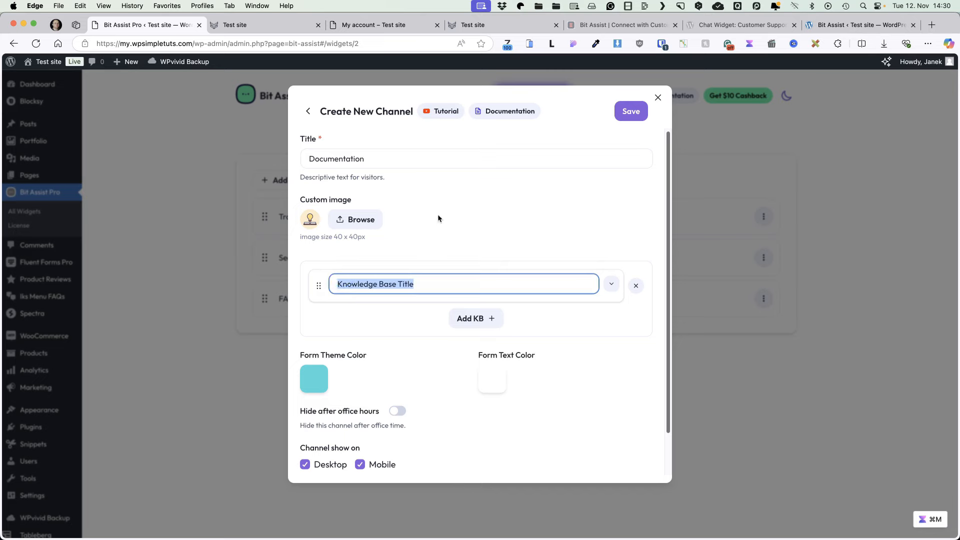
key(super+v)
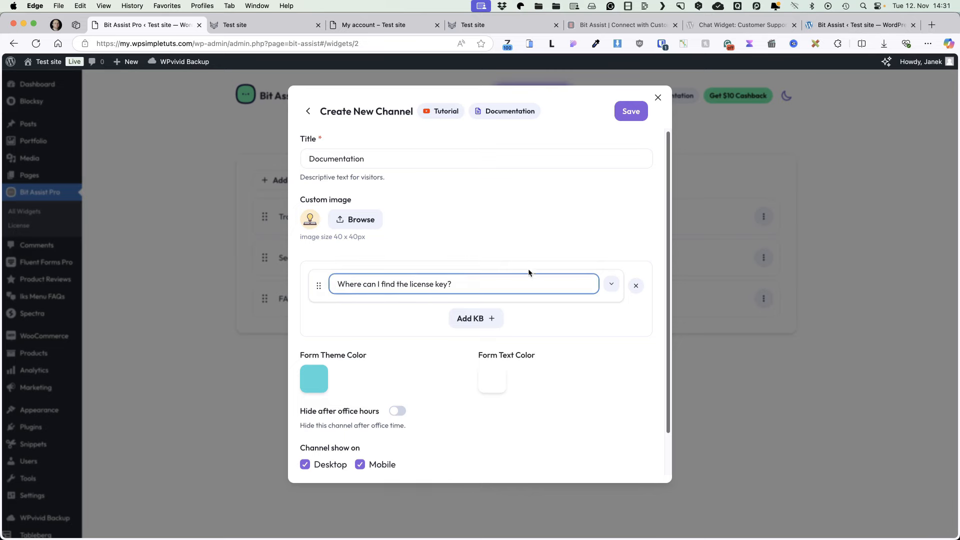
click(611, 284)
click(406, 351)
key(super+a)
text(Vivamus vitae litora sagittis vel condimentum et feugiat potenti non, fusce fames risus dui aenean leo ultrices. Porttitor montes cum mattis nascetur molestie tempus leo)
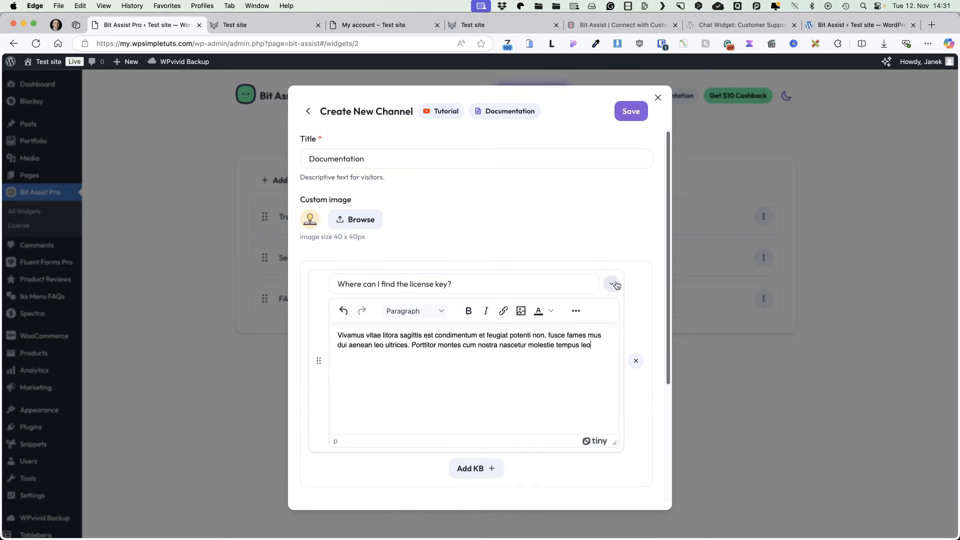
click(613, 284)
Step: Add a second entry 'What are your opening hours?' with its answer text, then save the channel
click(474, 319)
click(387, 321)
key(super+a)
text(What are your opening hours?)
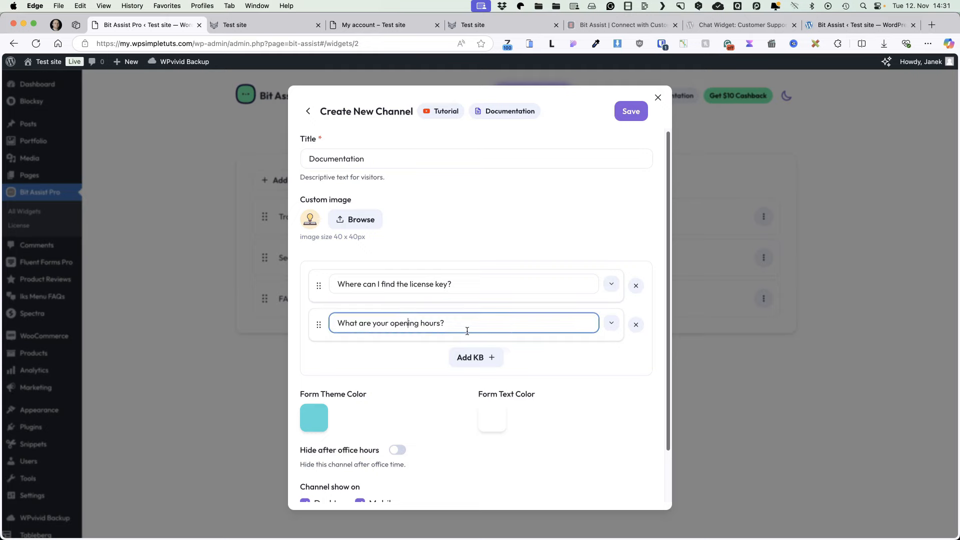
click(611, 323)
click(441, 380)
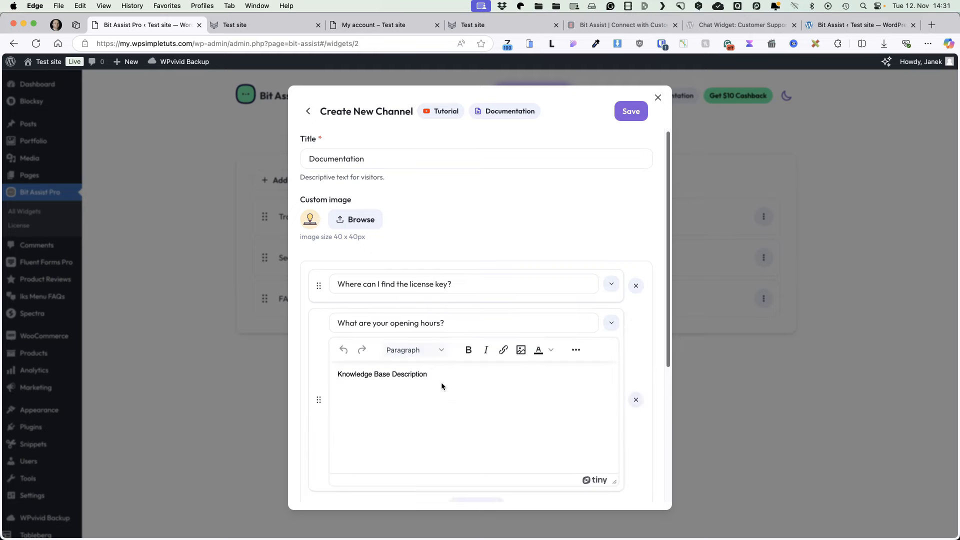
key(super+a)
text(Vivamus vitae litora sagittis est condimentum et feugiat potenti non, fusce fames mus dui aenean leo ultrices. Porttitor montes cum nostra nascetur molestie tempus leo)
click(629, 112)
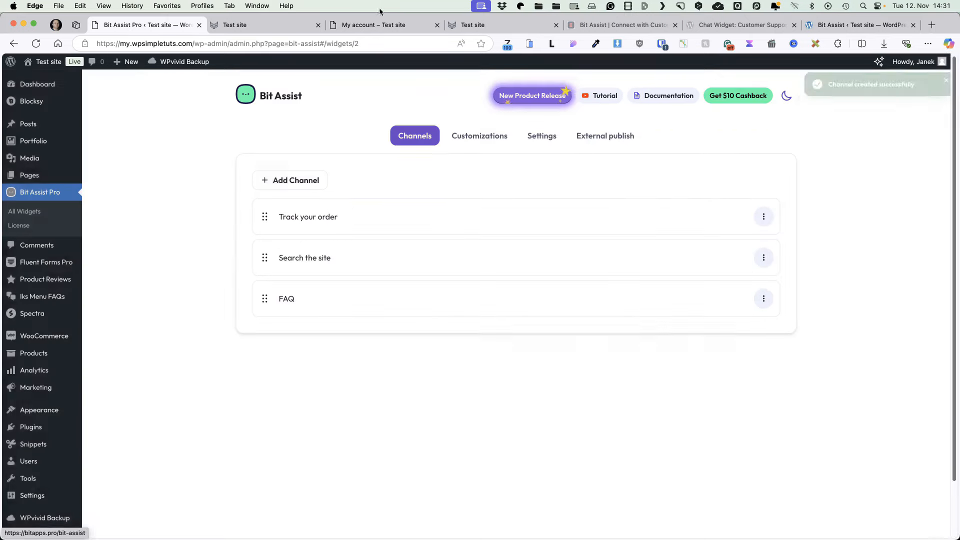
Step: Preview the license-key and opening-hours Documentation answers on the live site, then open Customizations in Bit Assist
click(235, 24)
click(925, 513)
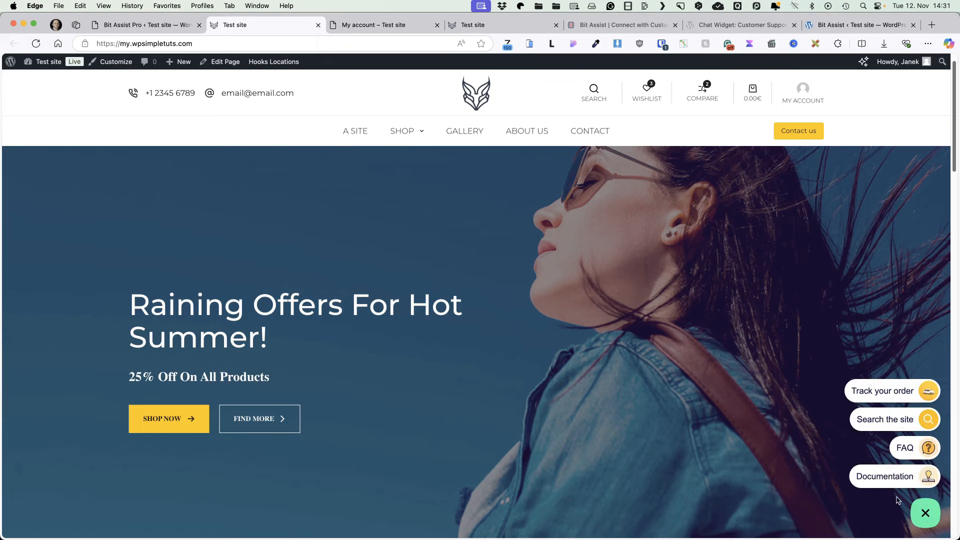
click(897, 475)
click(850, 411)
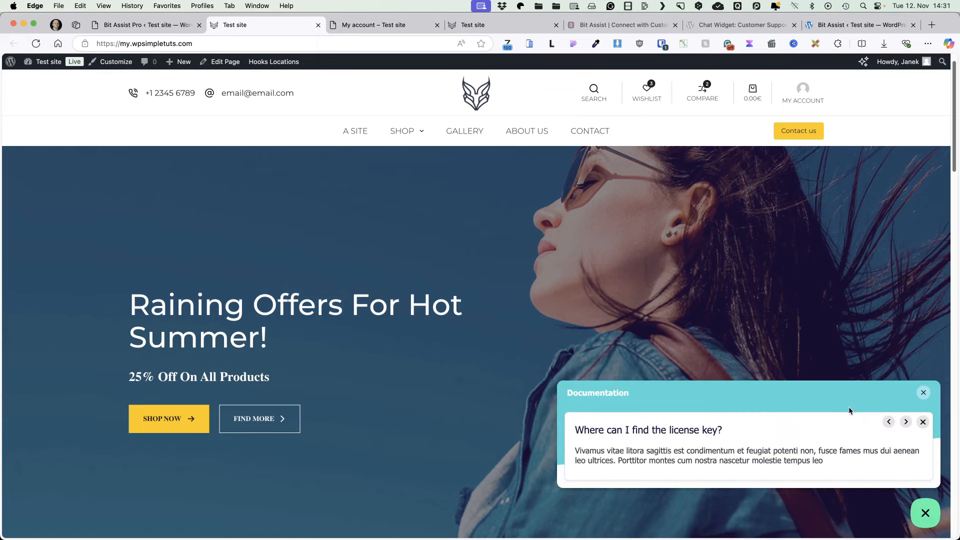
click(905, 422)
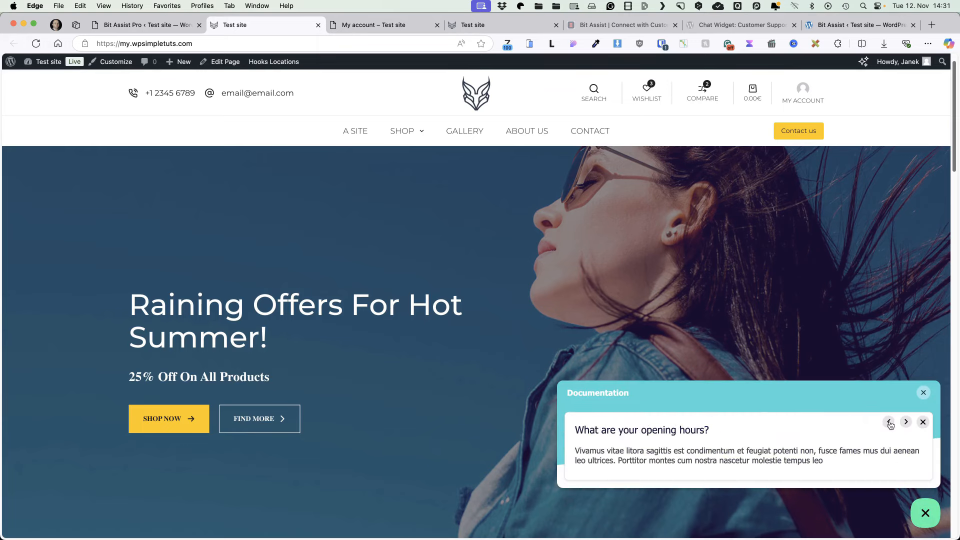
click(923, 423)
click(923, 373)
click(926, 513)
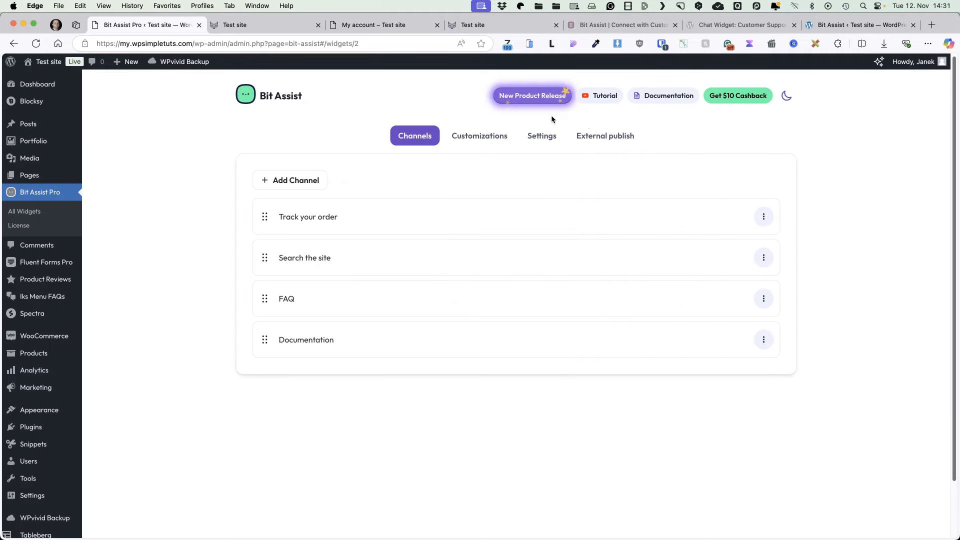
click(487, 133)
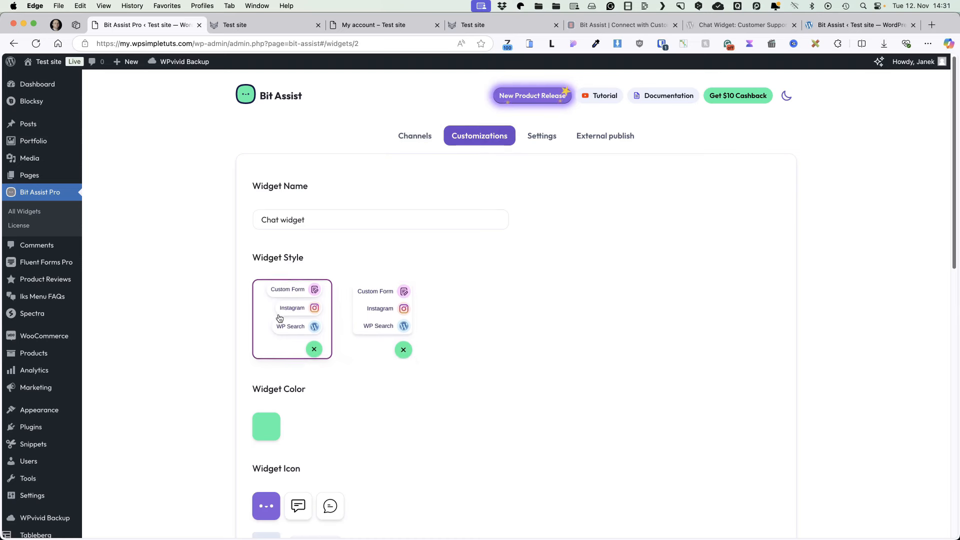
Step: Set the widget colour to blue 4b68d1 and save it
scroll(556, 300, down, 1)
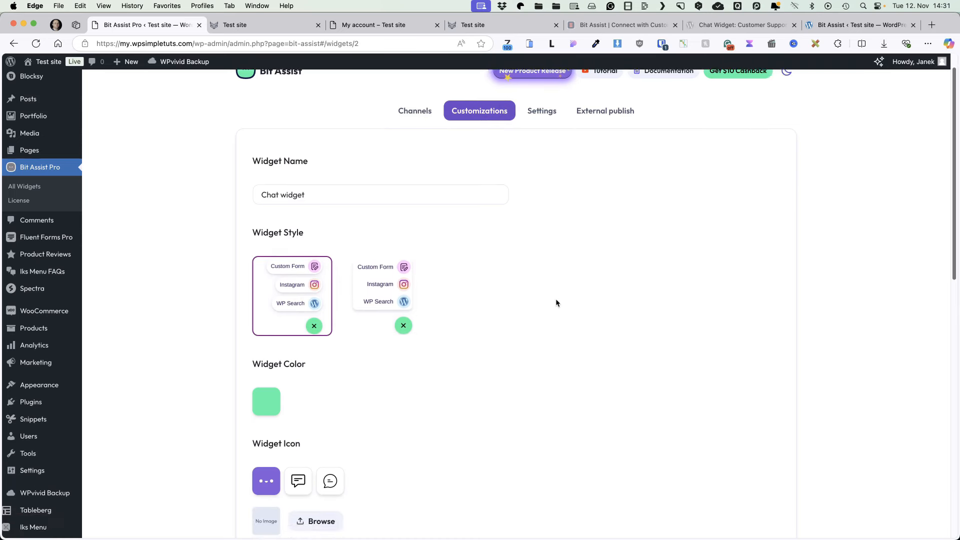
scroll(556, 300, down, 5)
click(266, 260)
drag(349, 223, 315, 232)
click(359, 297)
click(360, 198)
click(542, 294)
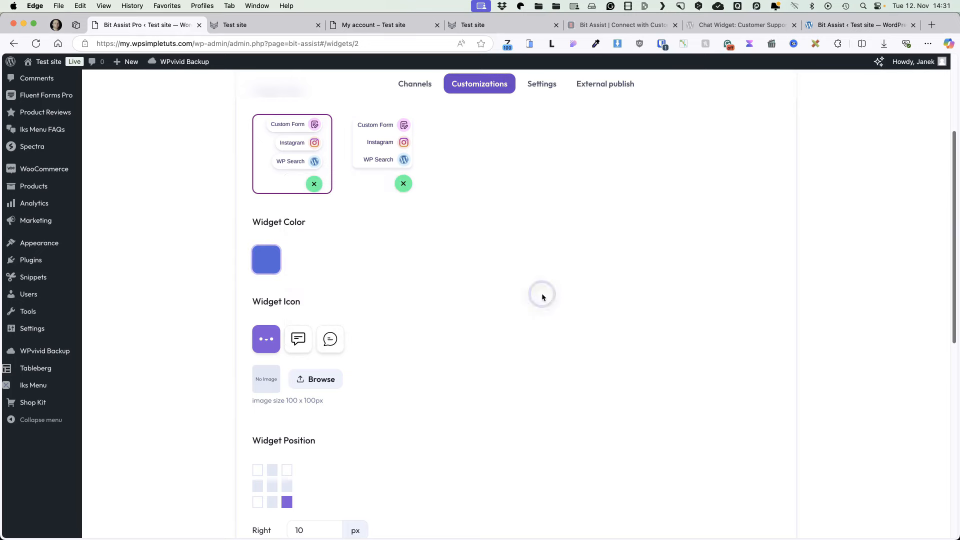
Step: Reload the live site to confirm the blue widget bubble, then return to the settings
click(234, 25)
click(36, 43)
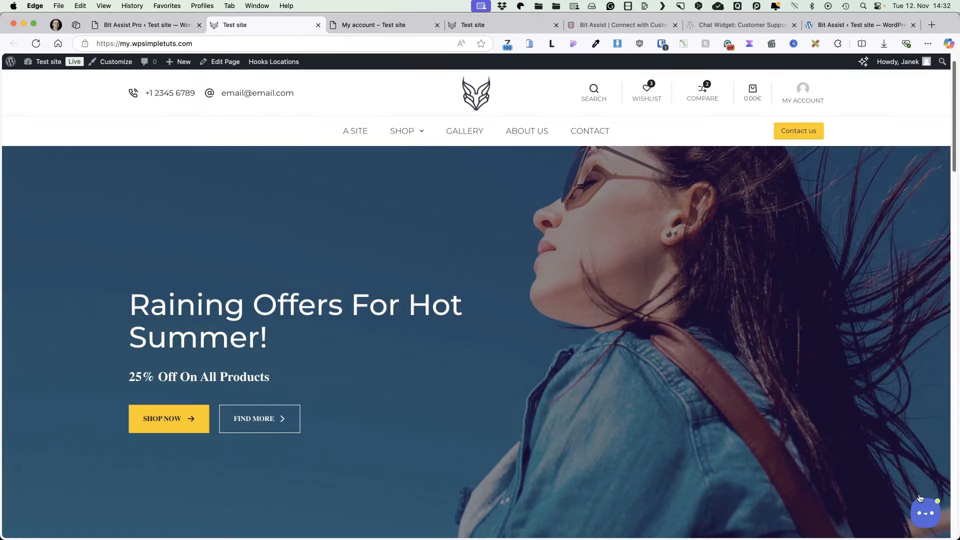
click(145, 25)
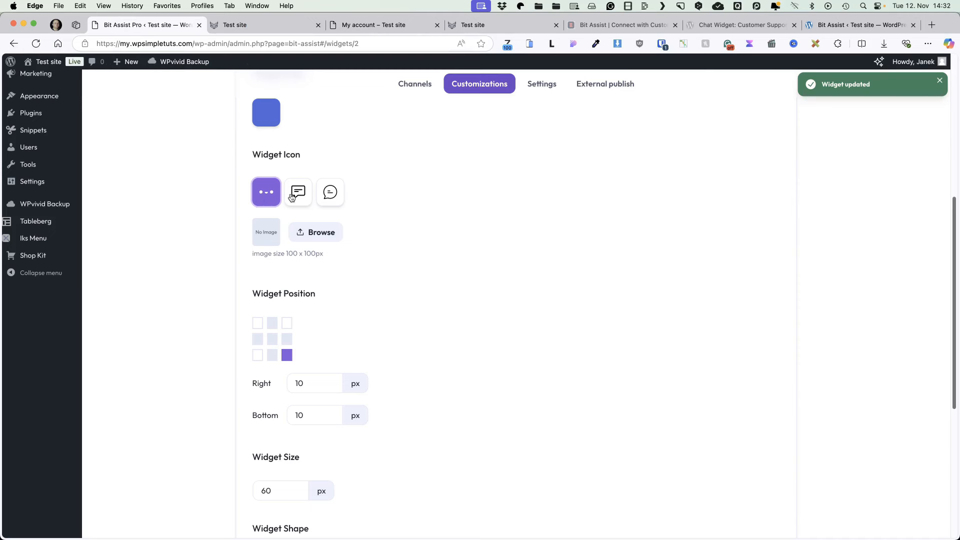
Step: Look through the Customizations settings, then switch to External publish for the embed script
scroll(318, 235, down, 3)
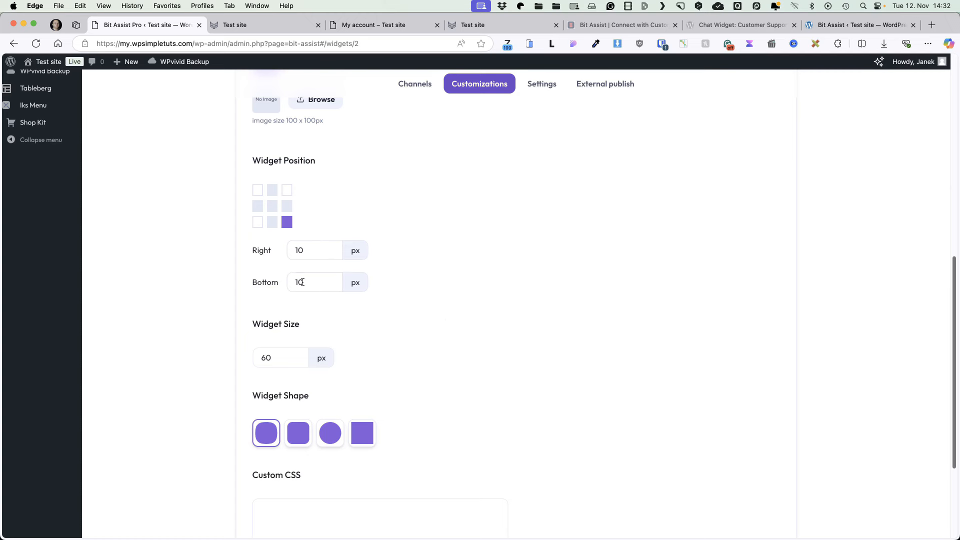
scroll(457, 328, down, 1)
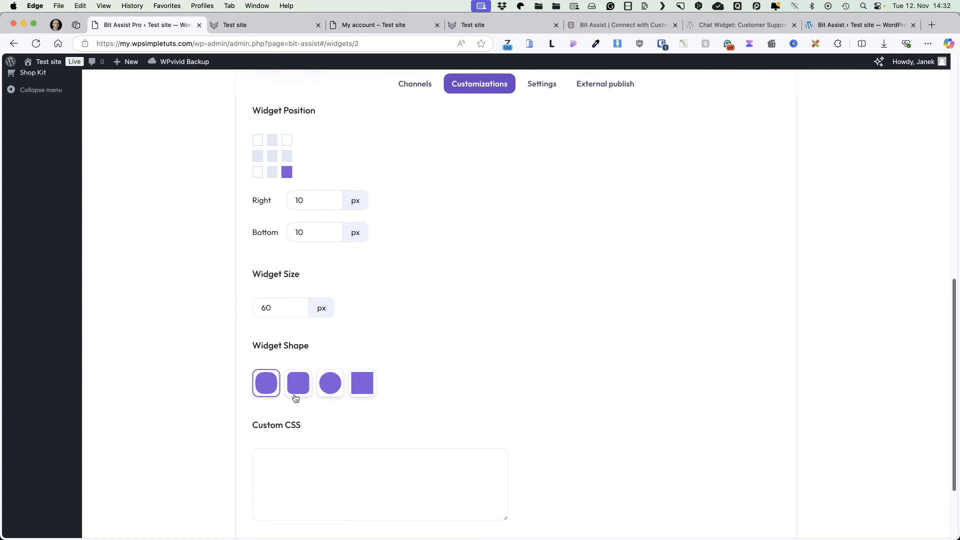
scroll(295, 398, down, 2)
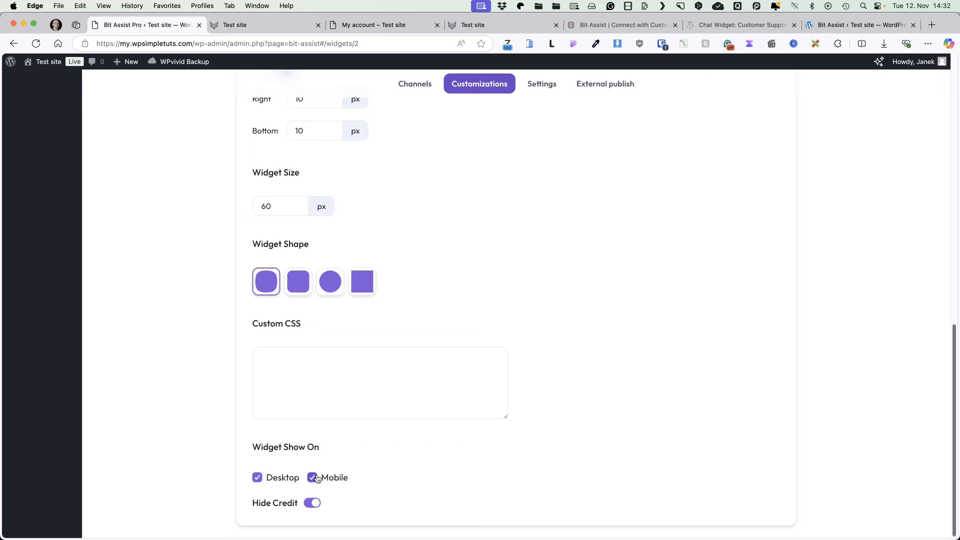
scroll(724, 281, up, 10)
click(609, 140)
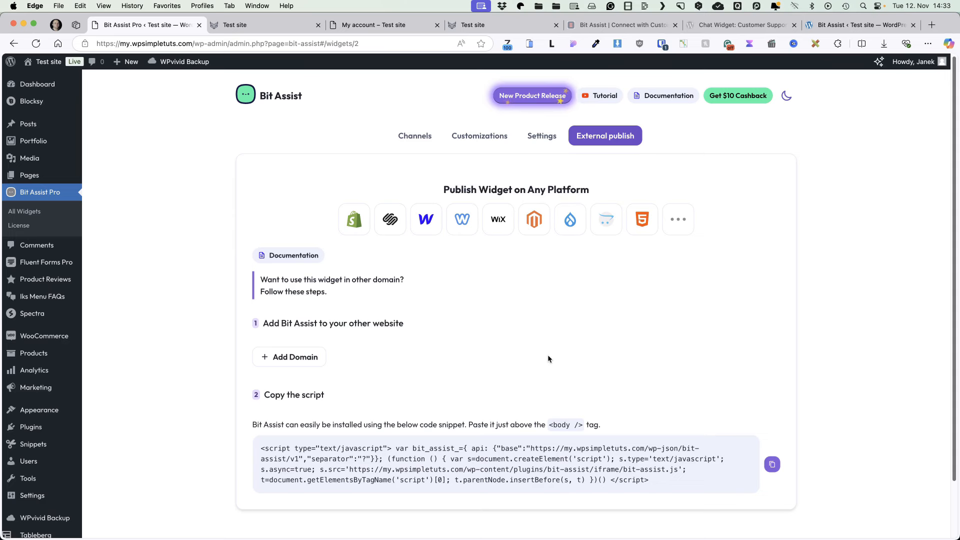
click(295, 356)
text(https://)
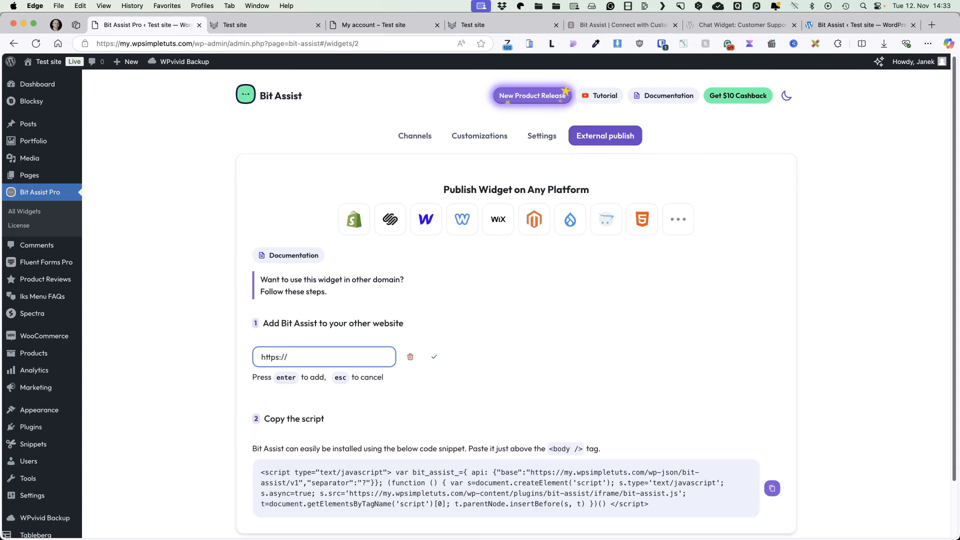
text(blocksypro.local)
click(434, 356)
scroll(562, 339, down, 3)
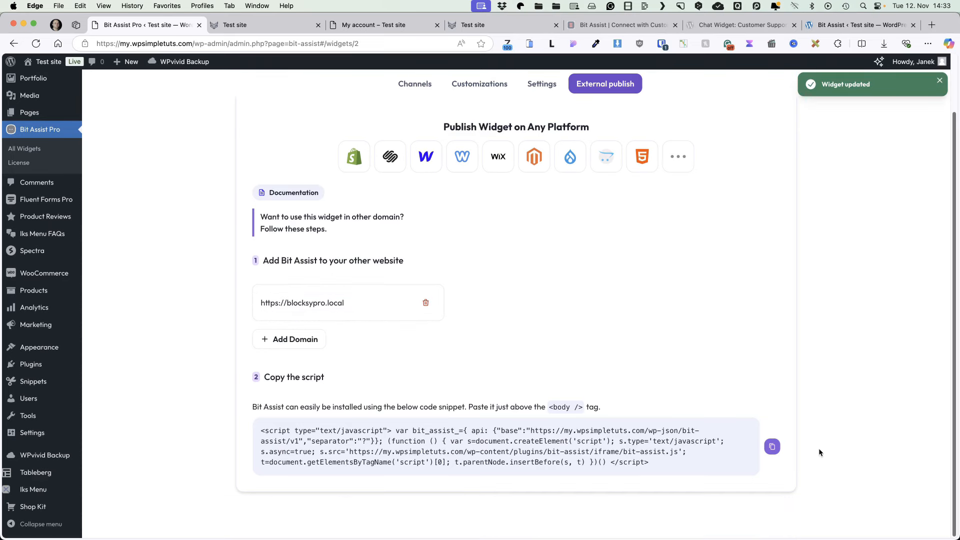
click(773, 445)
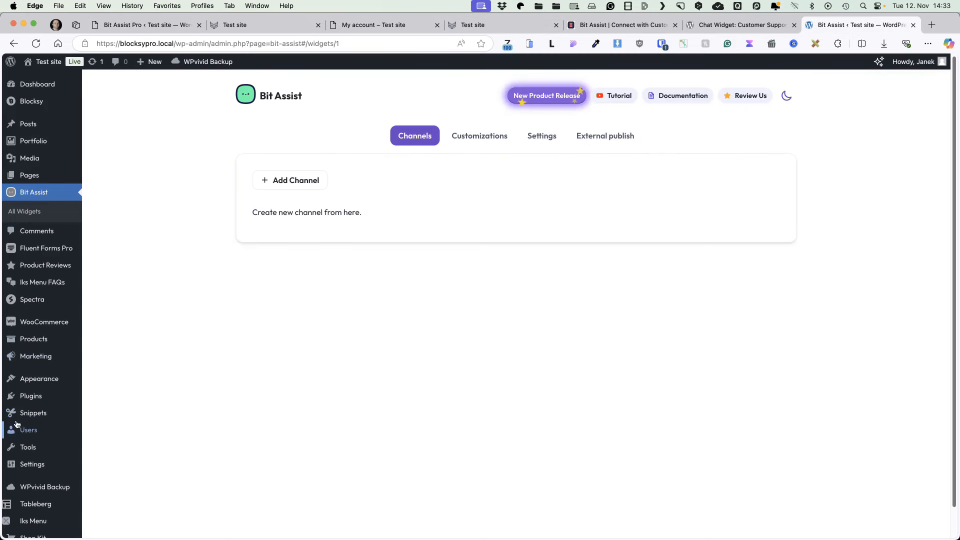
Step: Deactivate and delete the Bit Assist plugin from Installed Plugins
click(107, 397)
scroll(172, 329, down, 2)
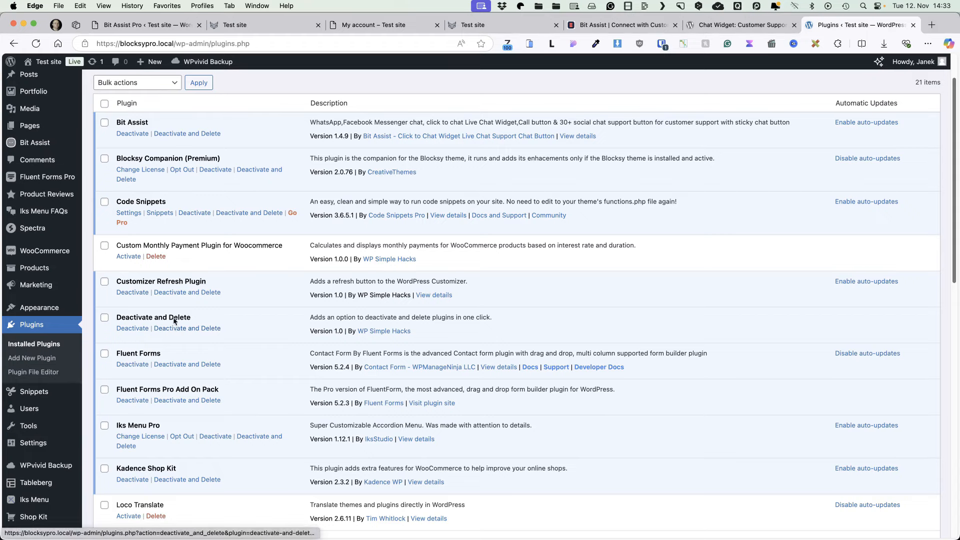
click(193, 135)
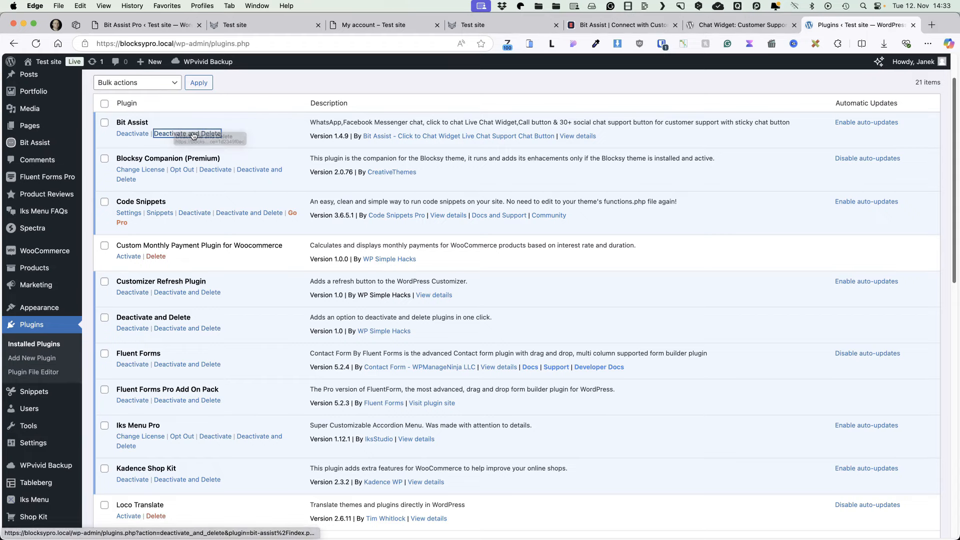
key(Return)
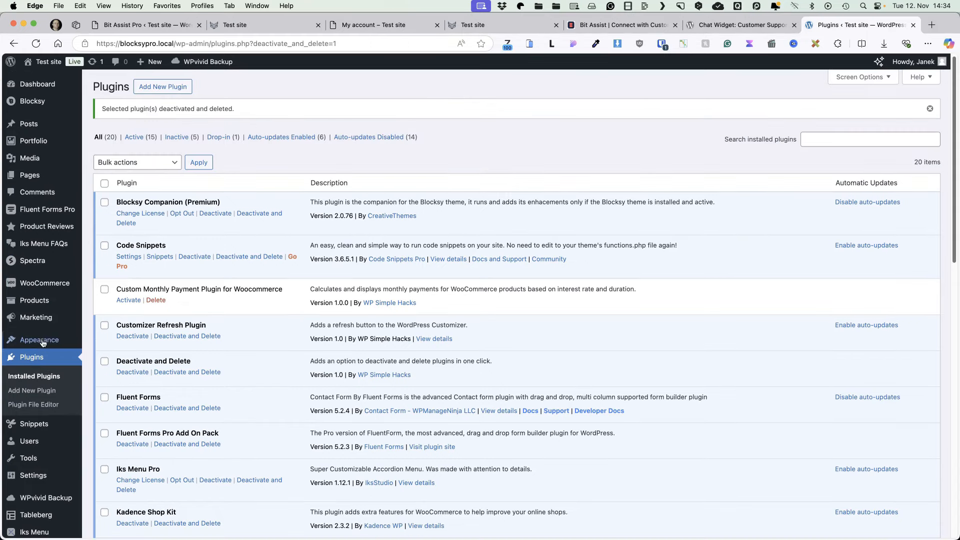
Step: Open the site Customizer from Appearance > Customize
mouse_move(41, 341)
click(110, 370)
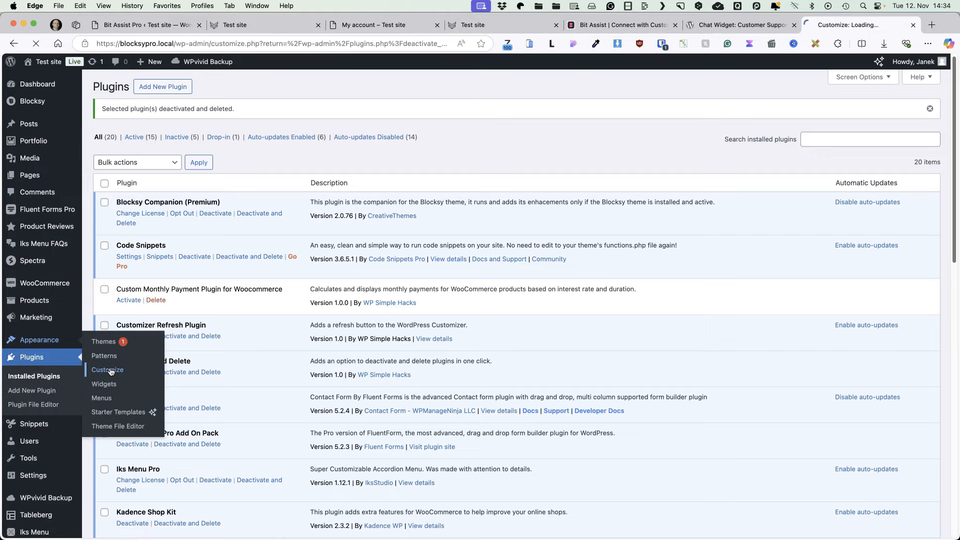
scroll(110, 371, down, 10)
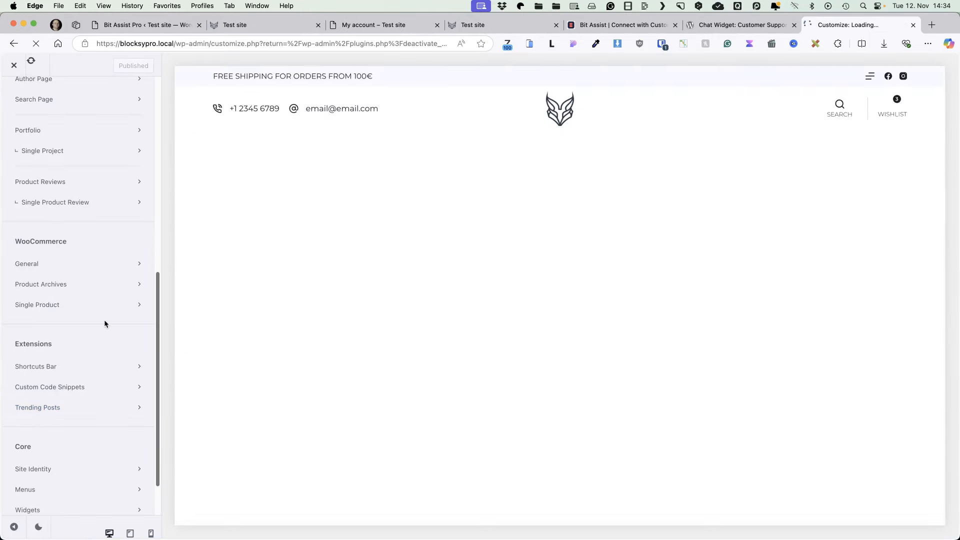
Step: Paste the Bit Assist embed script into the Customizer's after-body-open scripts and publish
click(66, 391)
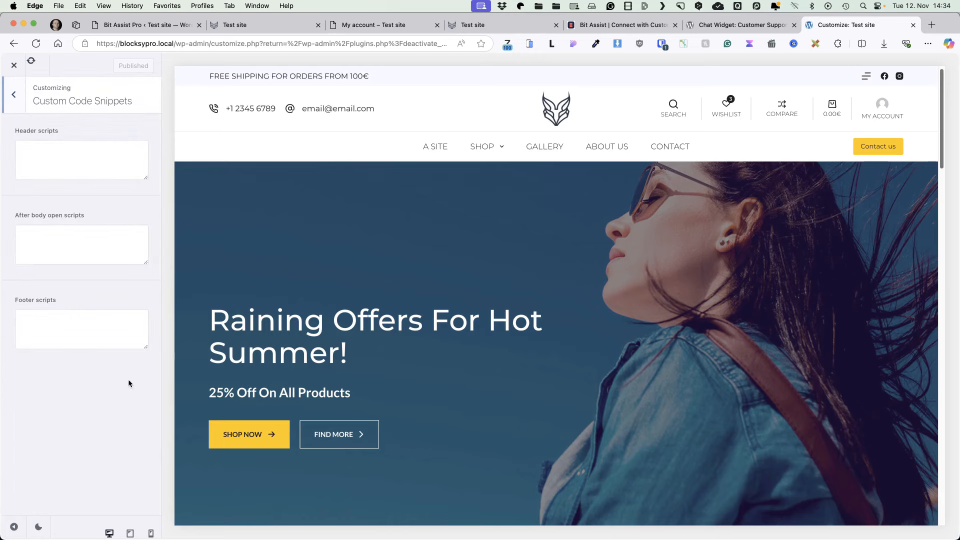
click(70, 232)
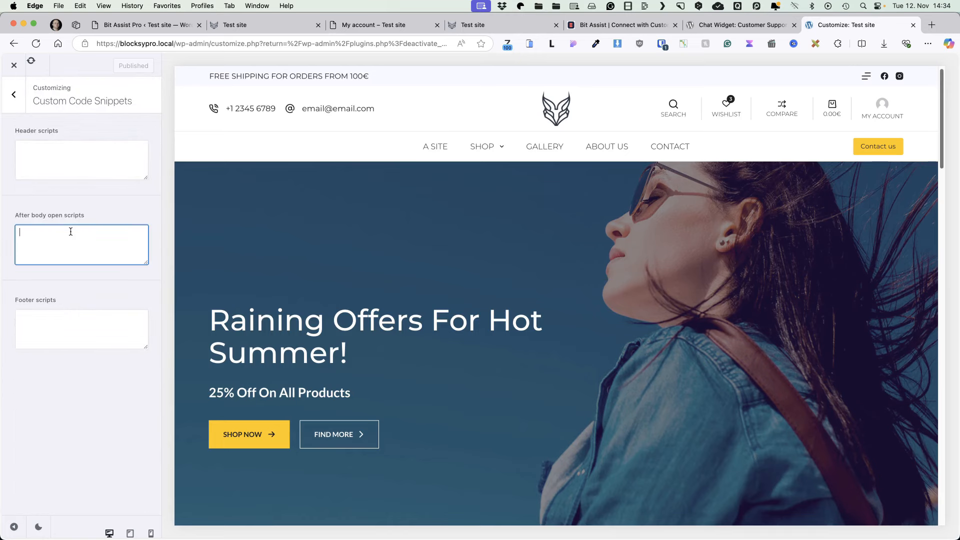
key(super+v)
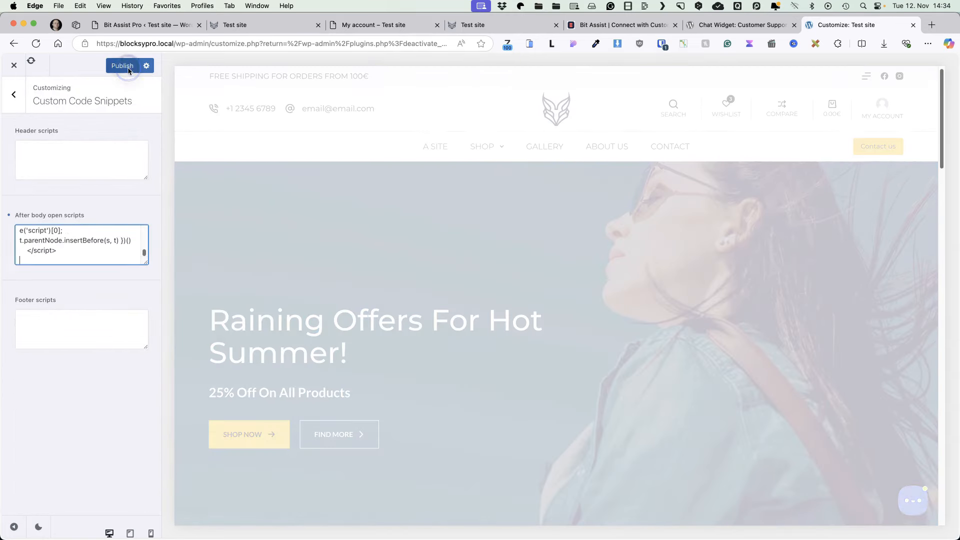
click(124, 66)
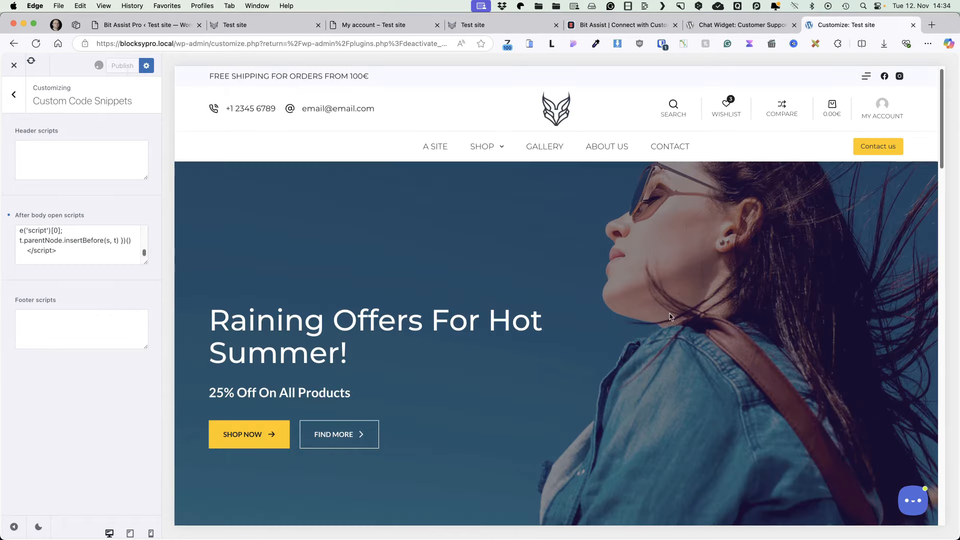
Step: Check the chat widget in the preview, then return to the live site and open its channel list
click(916, 500)
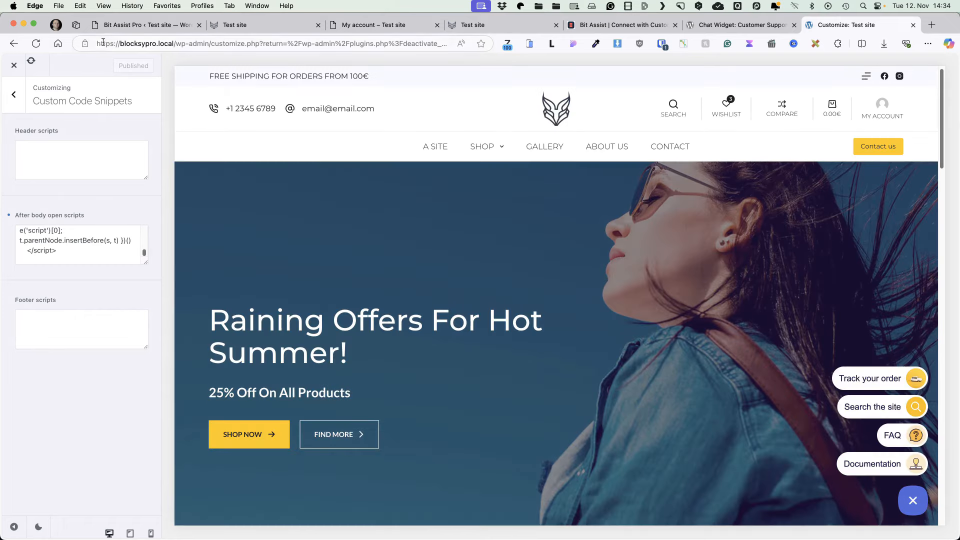
click(14, 65)
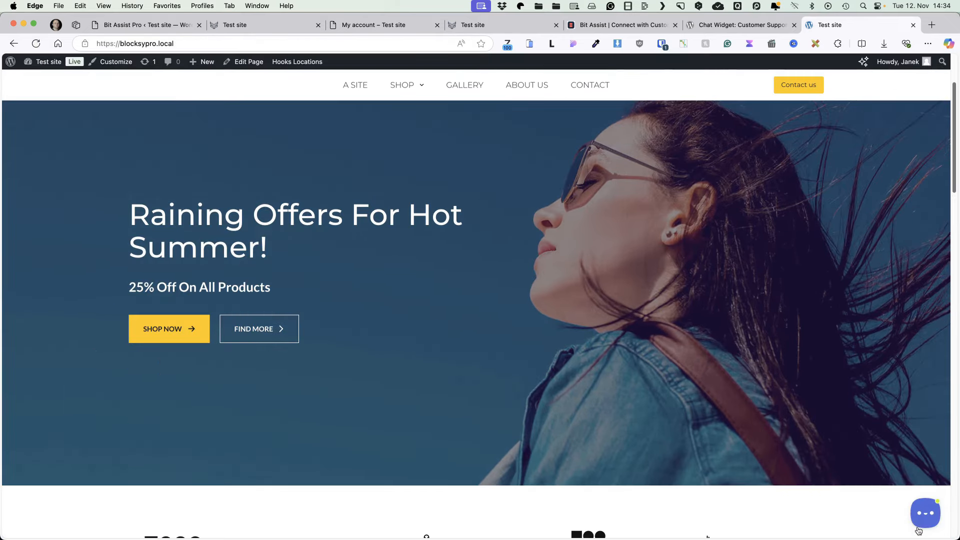
click(919, 530)
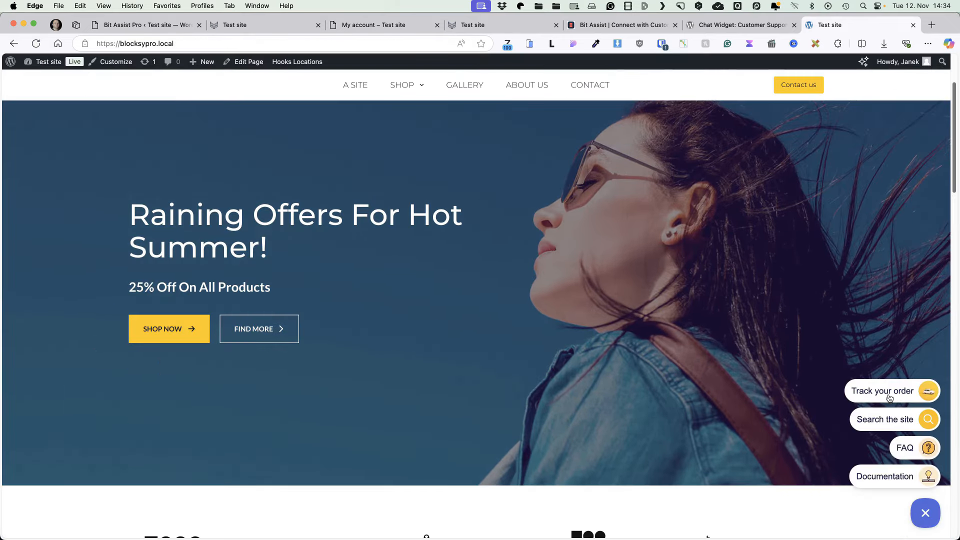
Step: Try the Track your order, FAQ and Documentation channels on the live widget, closing each panel
click(889, 392)
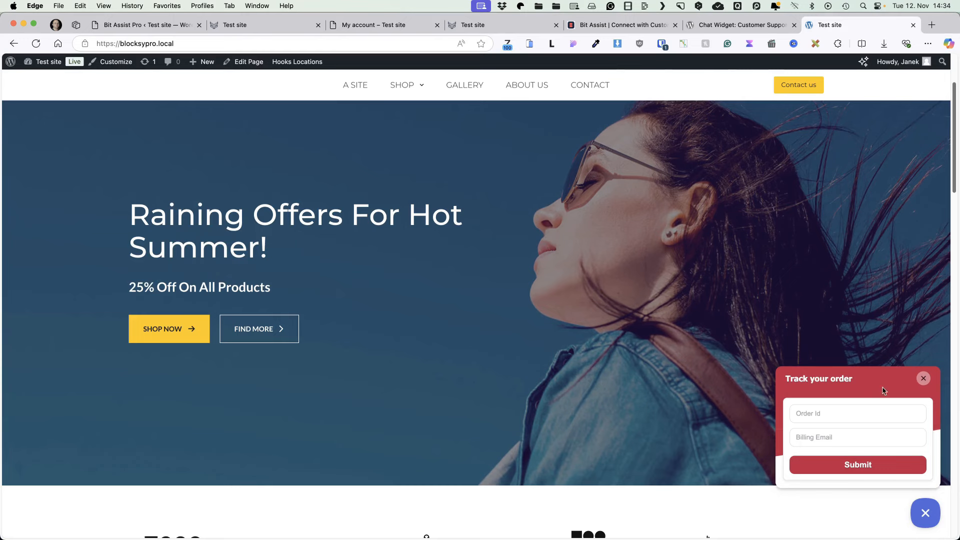
click(883, 391)
click(920, 451)
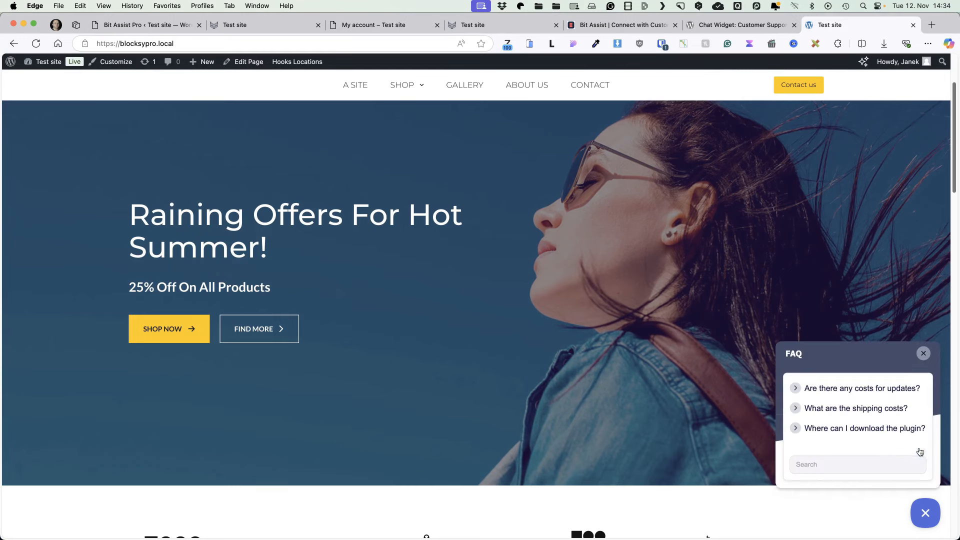
click(922, 354)
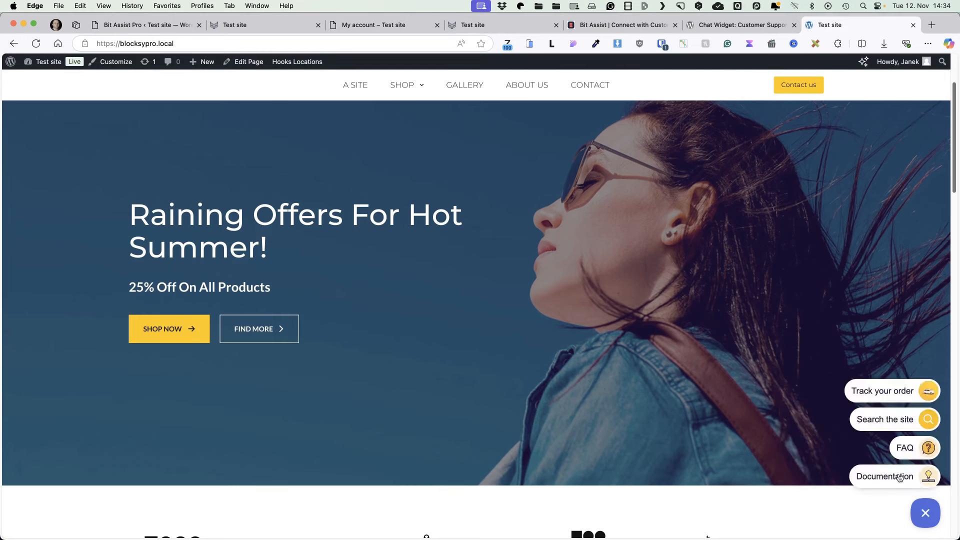
click(897, 473)
click(923, 375)
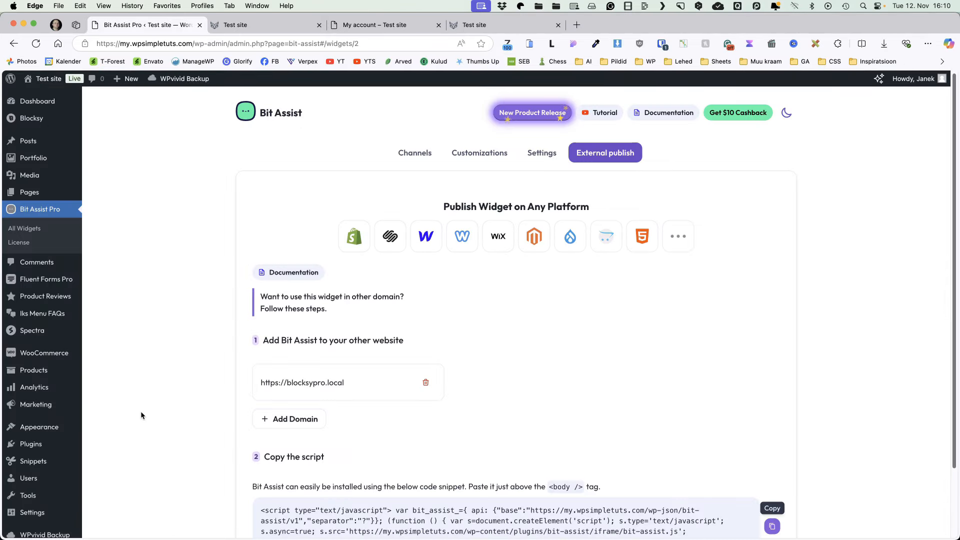
Step: Add a new Custom Form channel titled 'Contact us'
click(425, 154)
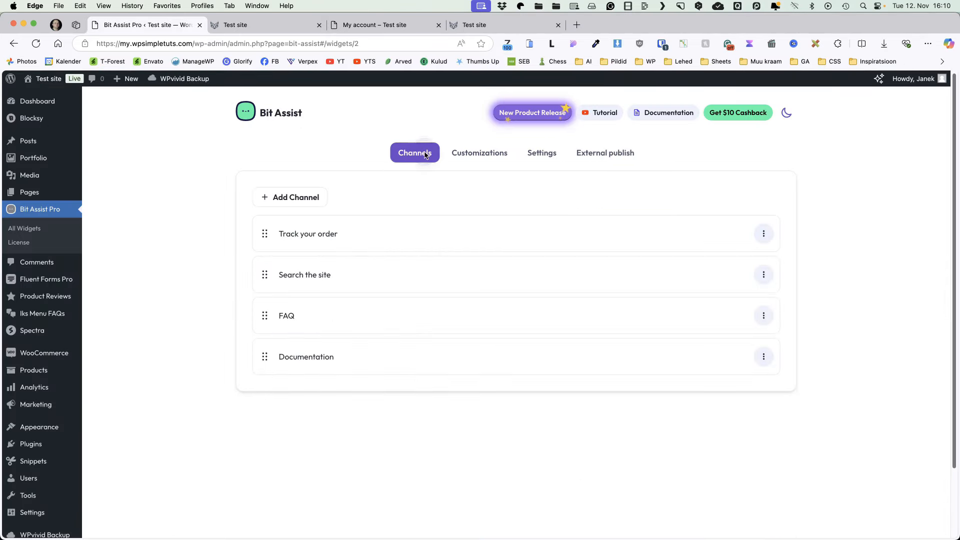
click(295, 199)
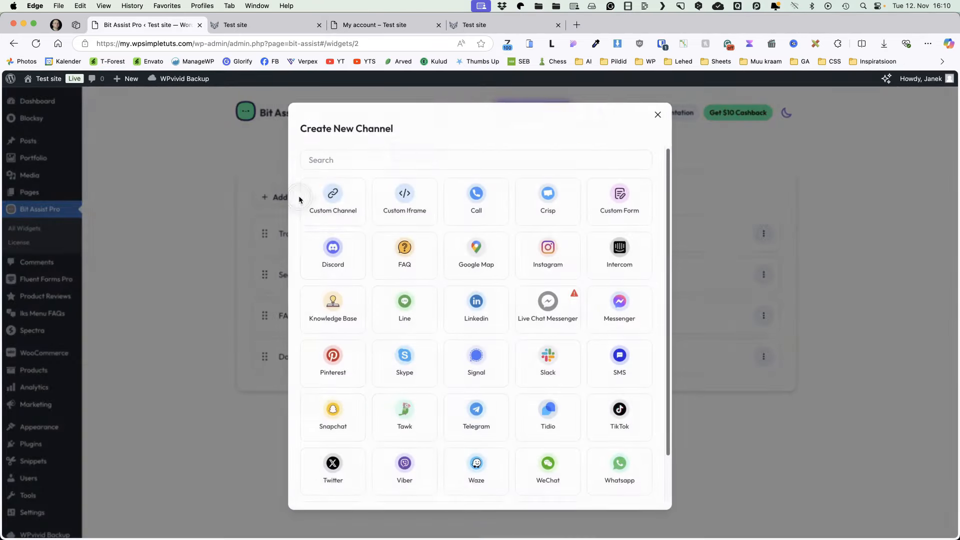
click(620, 199)
triple_click(380, 176)
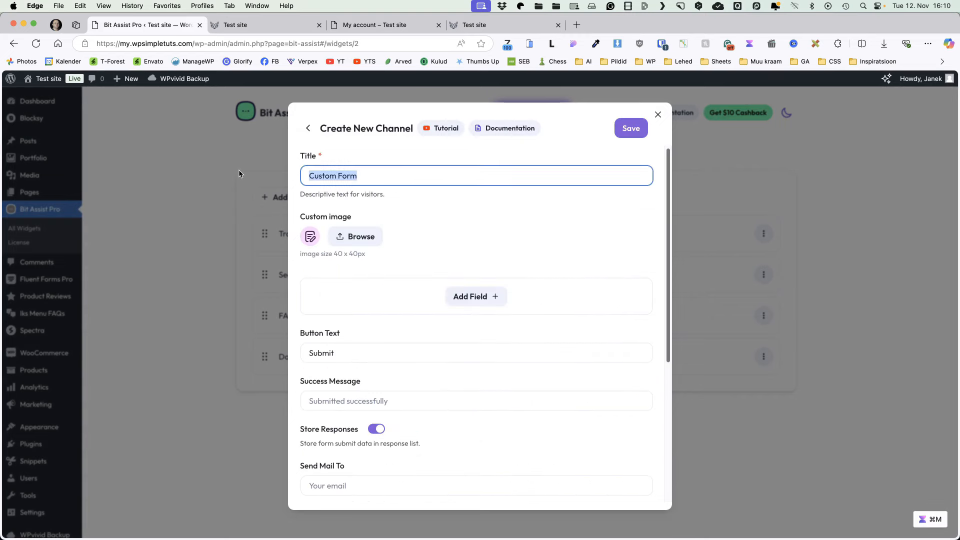
text(Contact us)
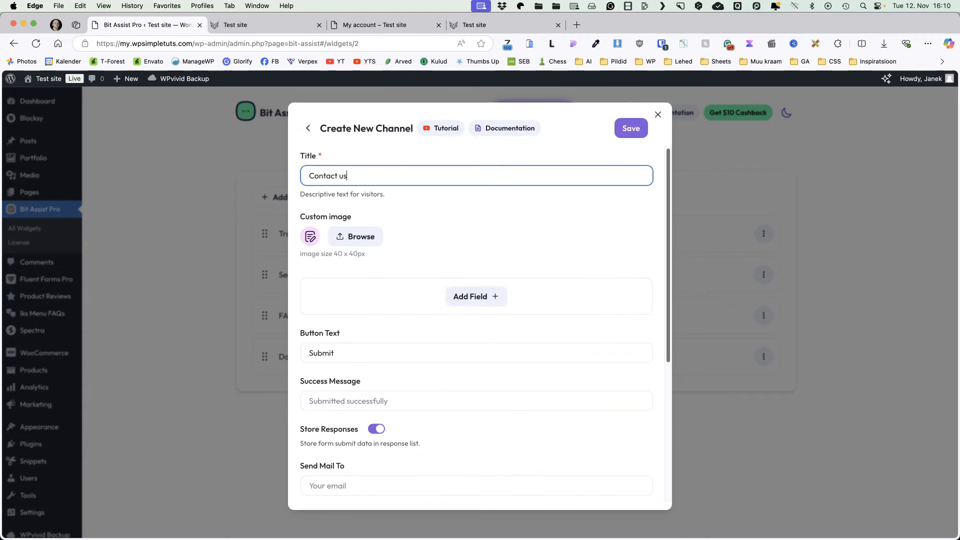
Step: Add form fields: a text field 'Name', an email field, and a textarea 'Message'
click(479, 300)
click(434, 324)
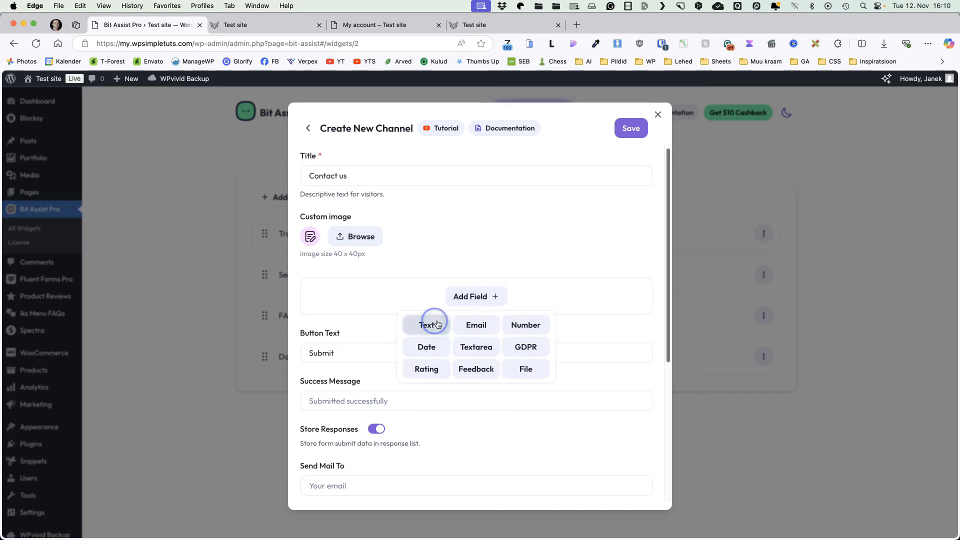
drag(372, 324, 300, 316)
text(Name)
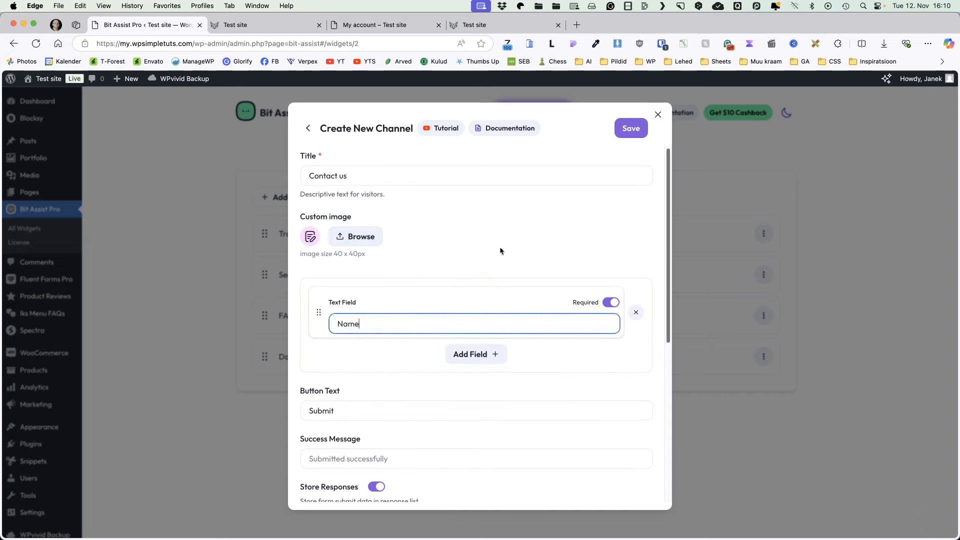
click(489, 352)
click(475, 382)
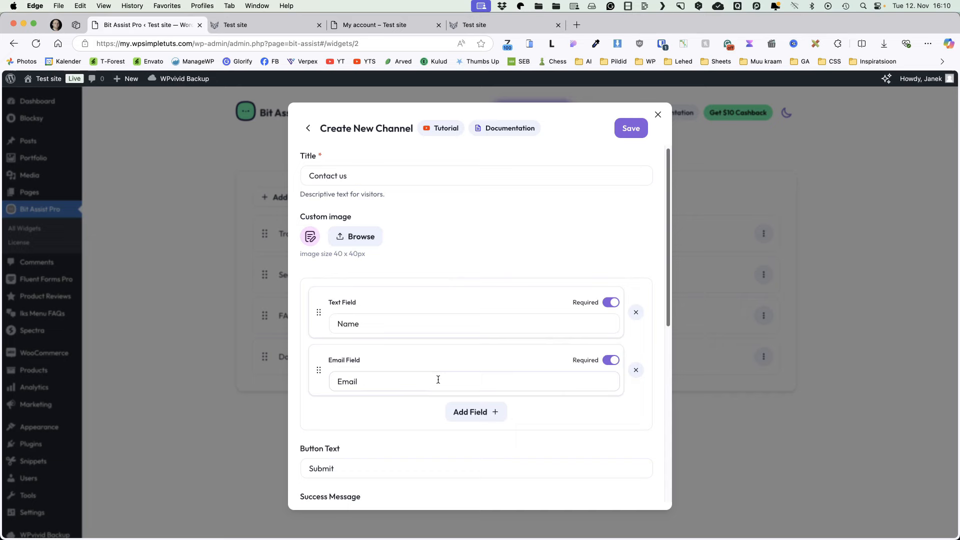
click(493, 413)
scroll(500, 403, down, 2)
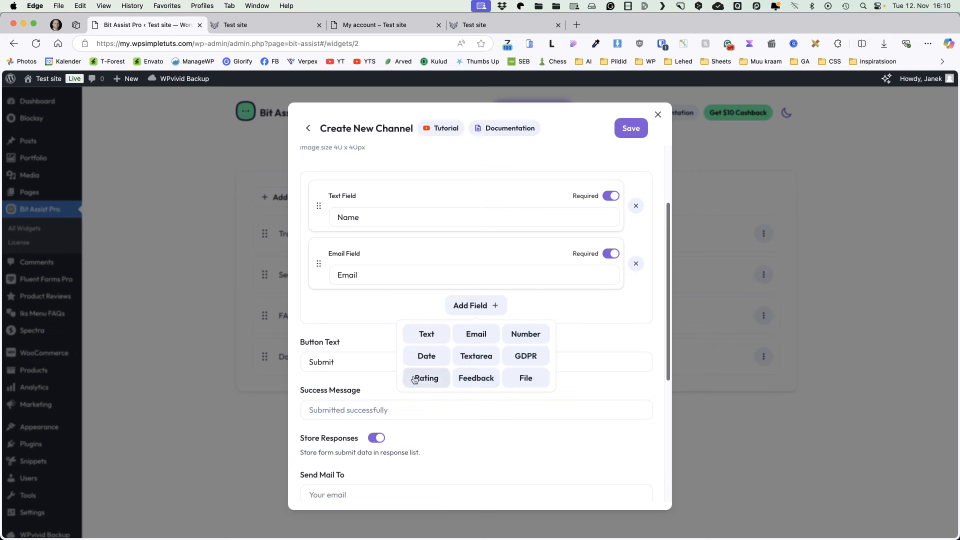
click(485, 360)
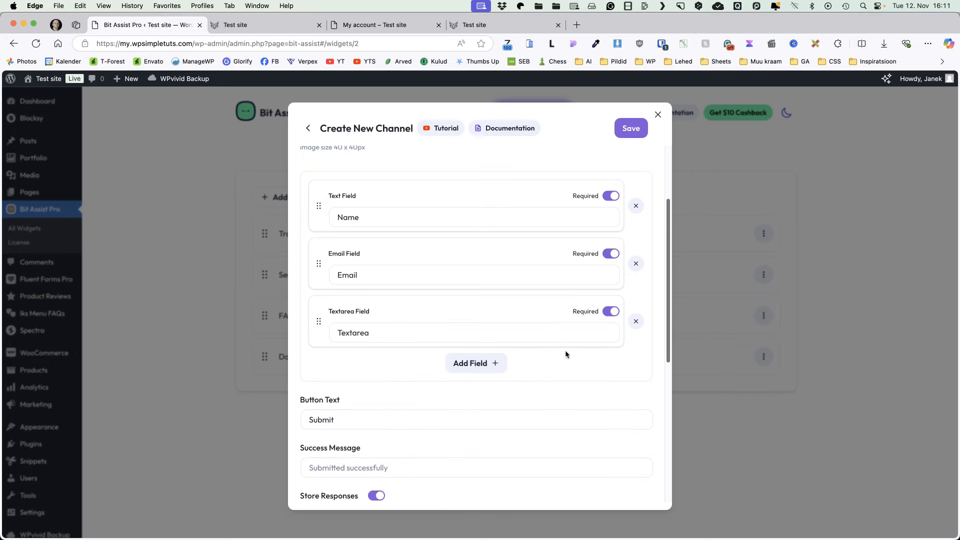
double_click(358, 332)
text(M)
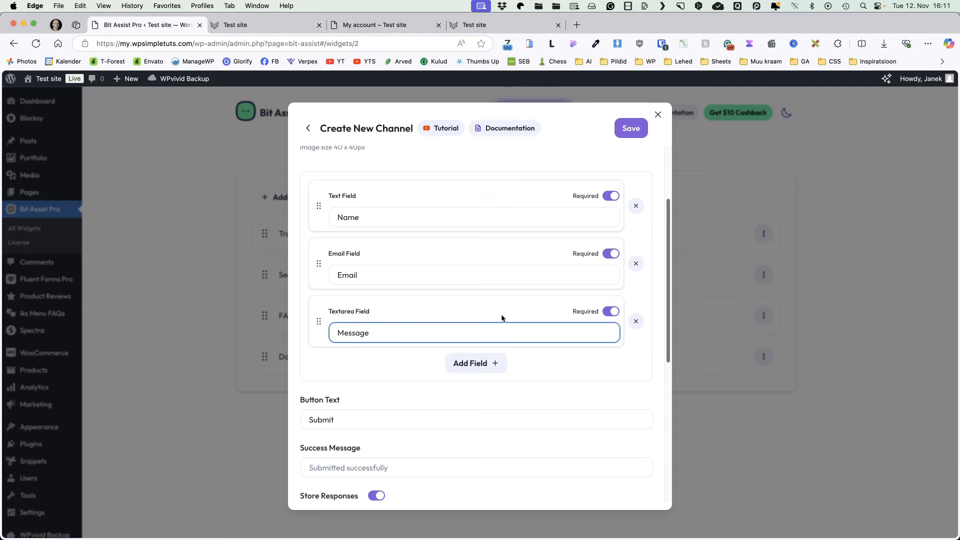
text(essage)
Step: Set the button text to 'Send message', enter the notification address, and save the channel
scroll(493, 379, down, 3)
double_click(301, 333)
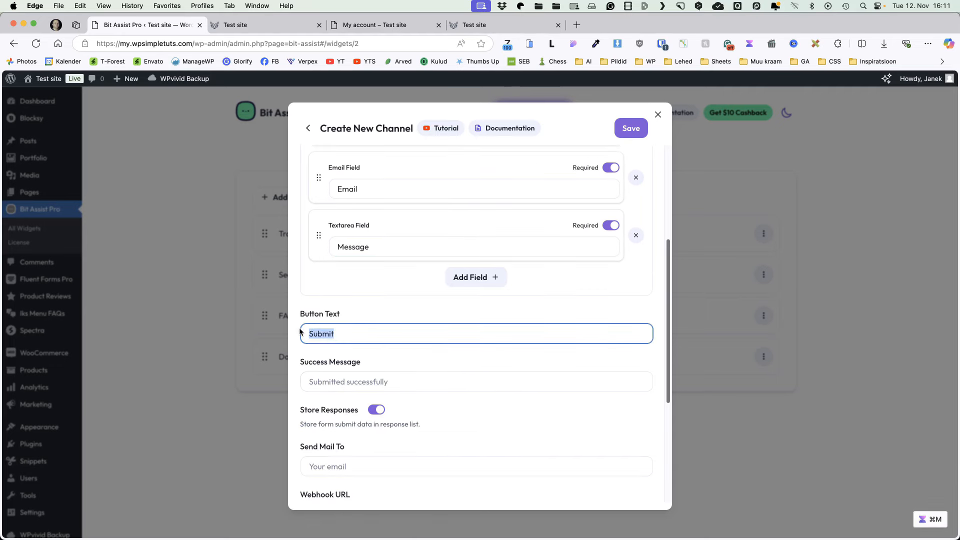
text(Send message)
scroll(326, 349, down, 3)
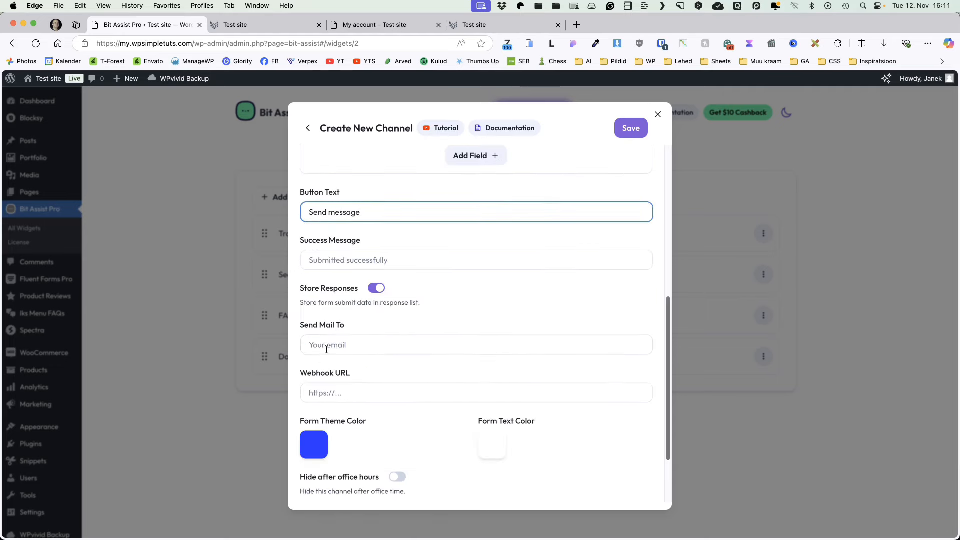
click(327, 347)
drag(387, 345, 287, 349)
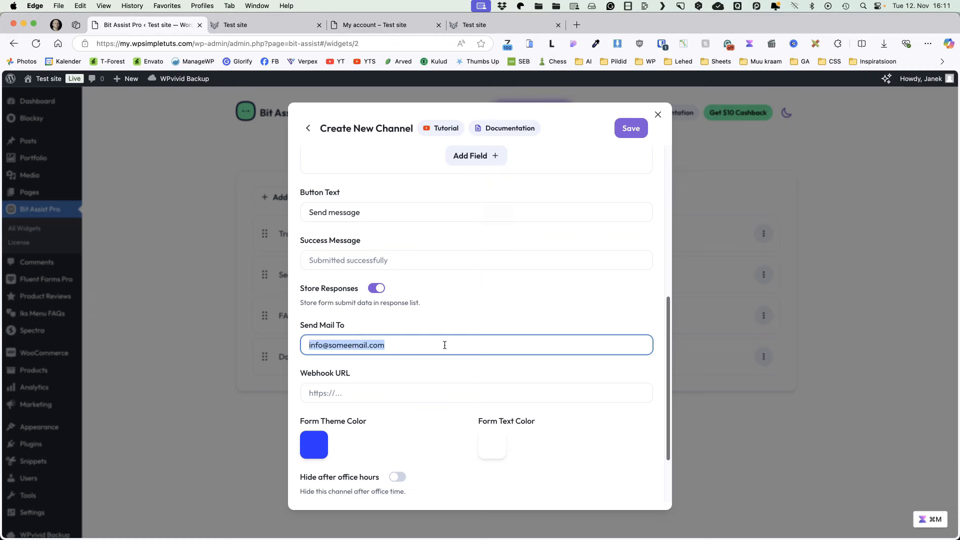
click(445, 345)
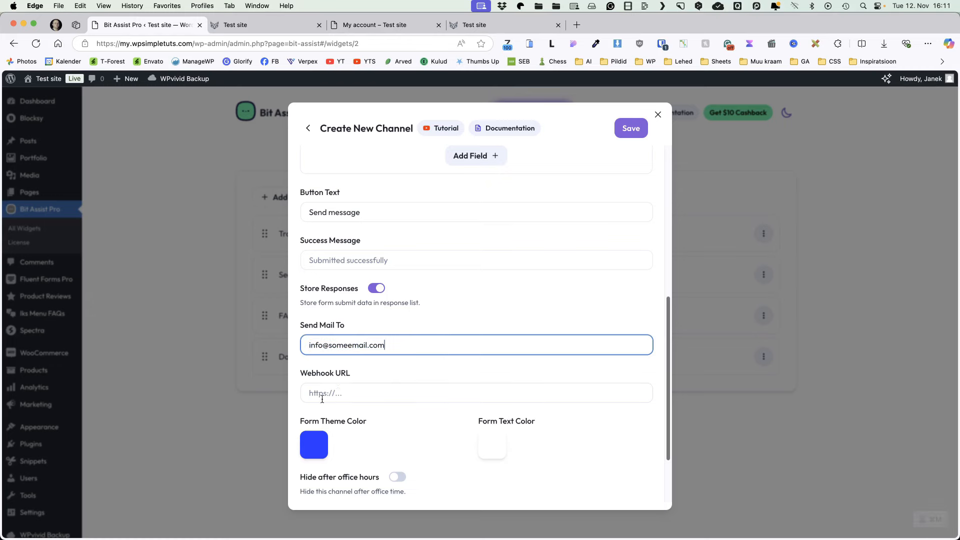
scroll(392, 387, down, 3)
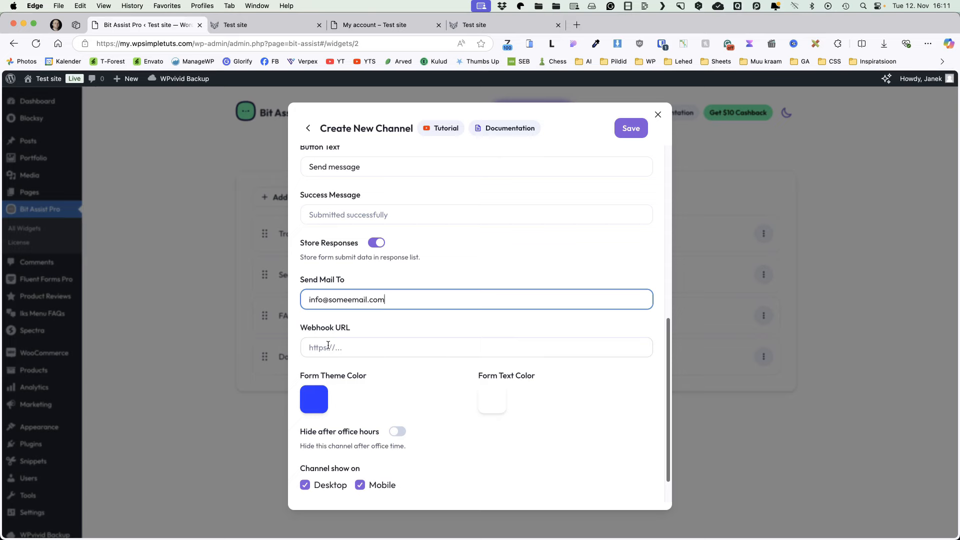
scroll(388, 357, down, 2)
scroll(392, 358, up, 10)
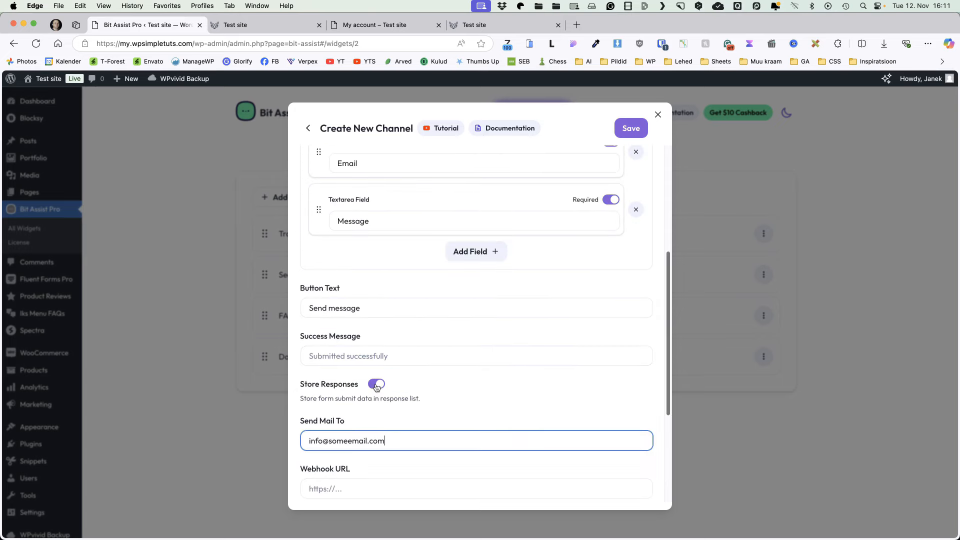
click(630, 128)
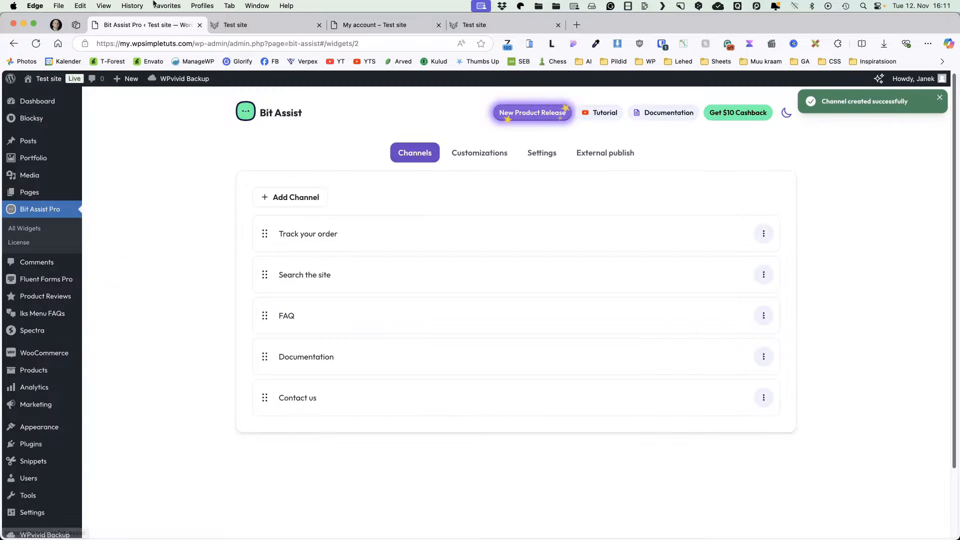
Step: Reload the storefront and open the widget's Contact us form
click(250, 21)
click(37, 44)
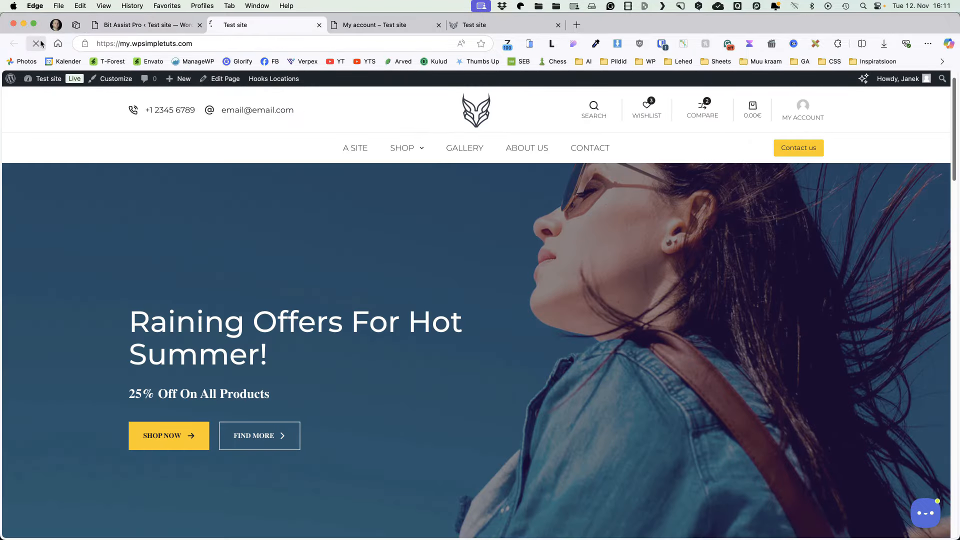
click(925, 513)
click(897, 476)
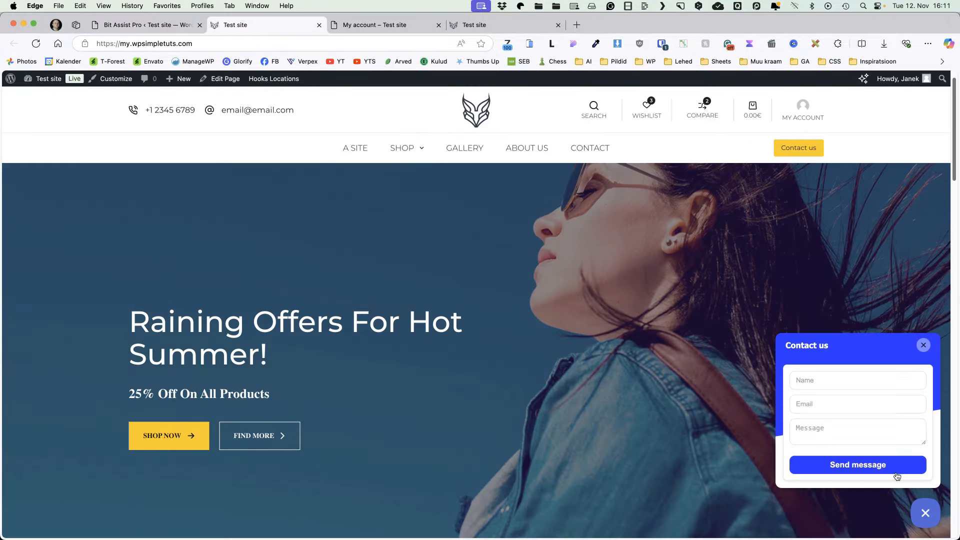
Step: Submit a test message with a name, e-mail and message 'a', then return to Bit Assist admin
click(832, 378)
text(Jack)
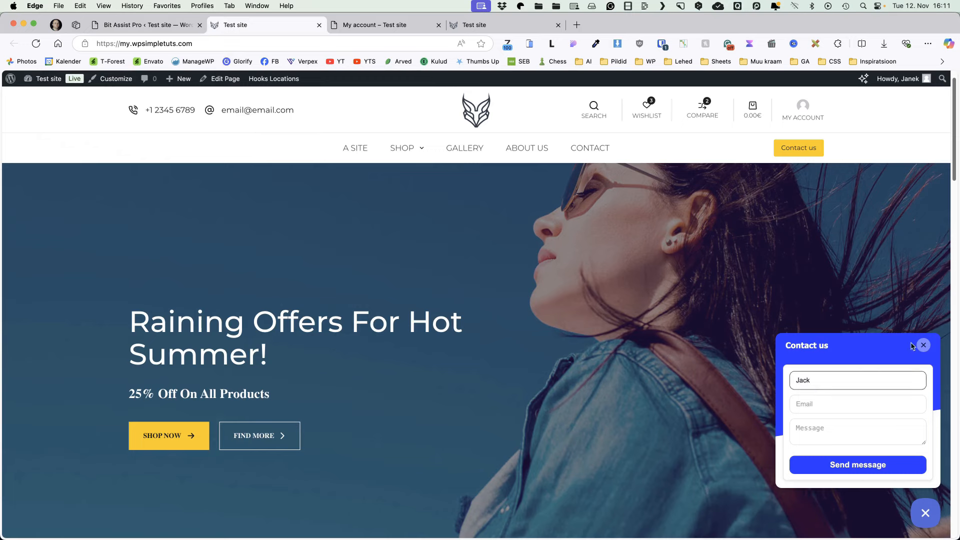
click(821, 407)
key(super+v)
click(827, 429)
text(a)
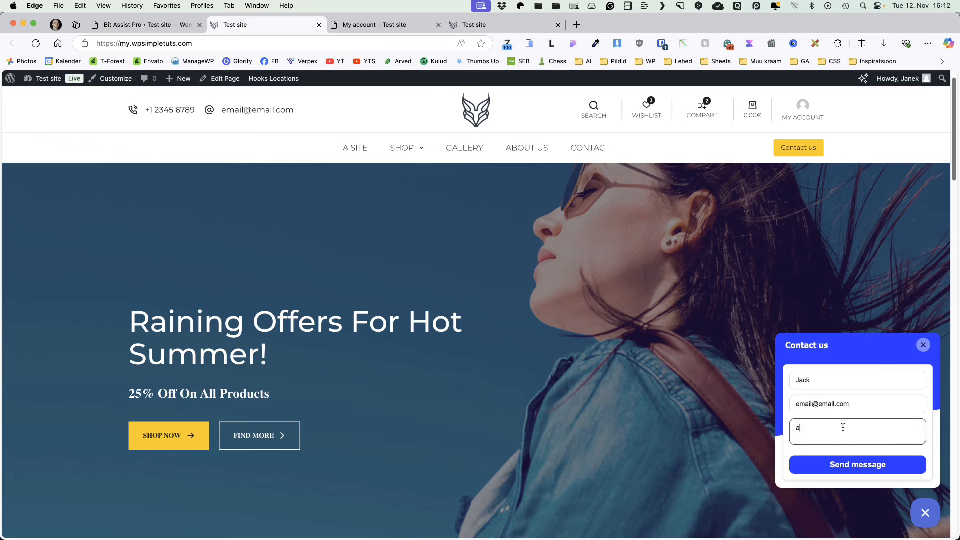
click(843, 463)
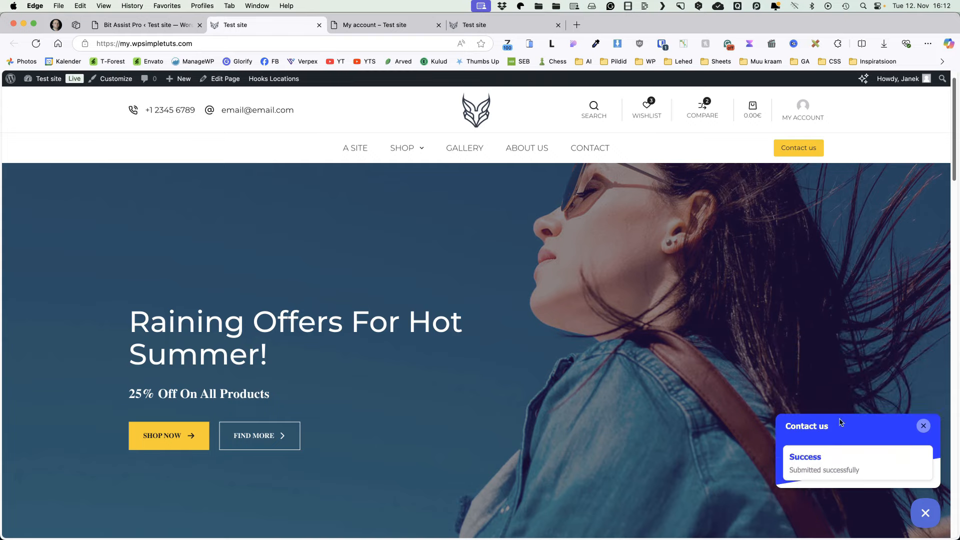
click(131, 24)
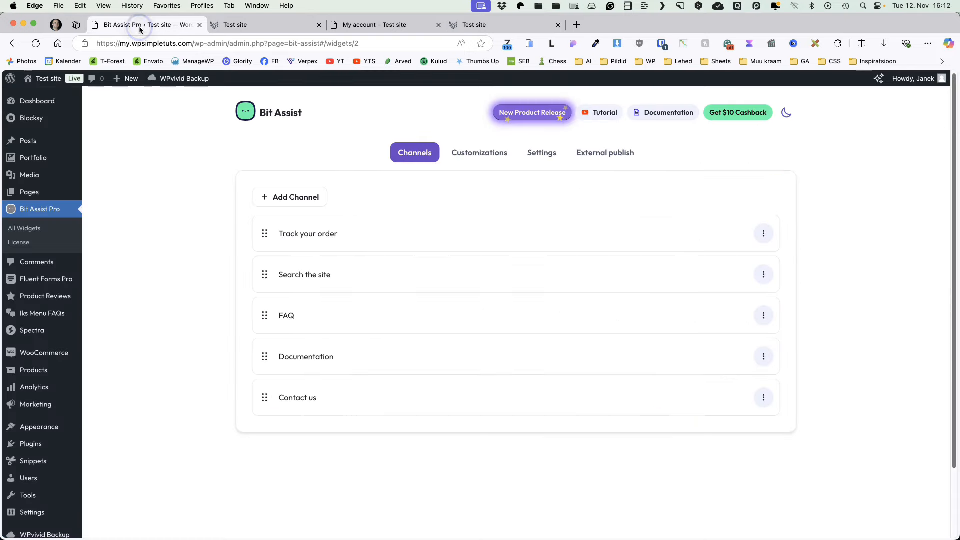
click(764, 397)
click(784, 460)
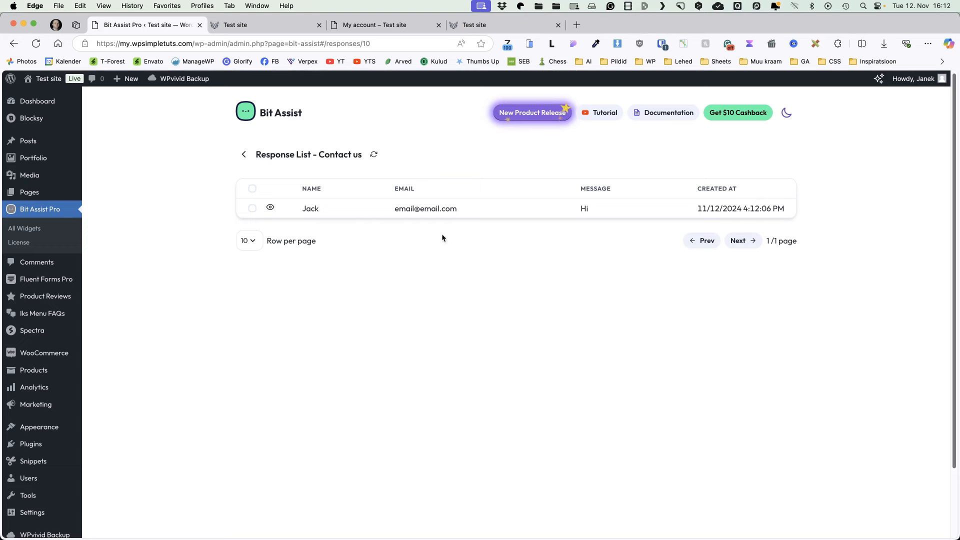
click(270, 207)
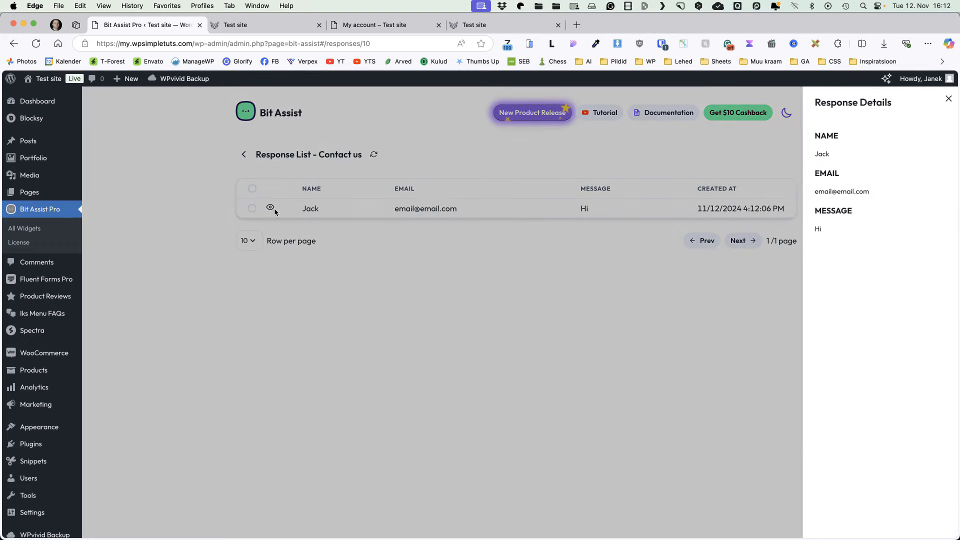
click(944, 99)
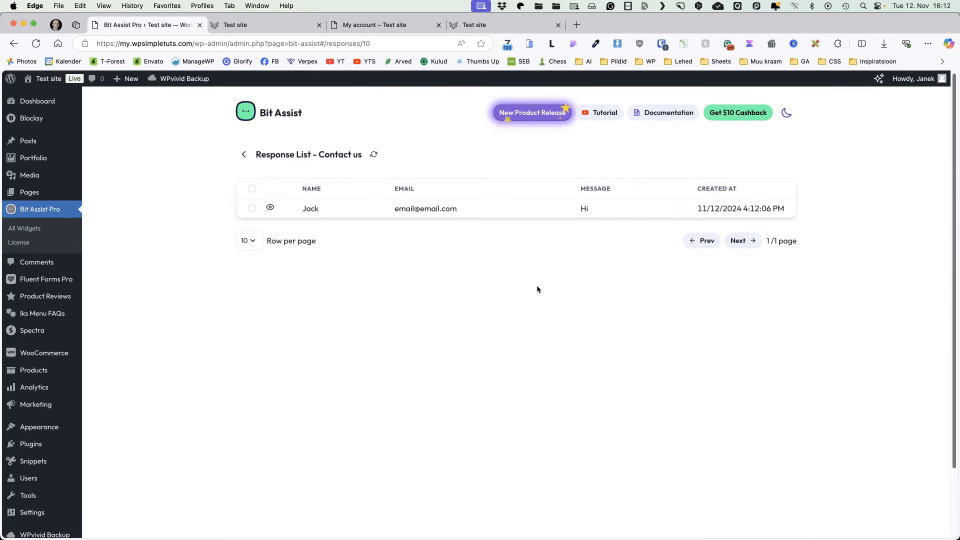
click(244, 154)
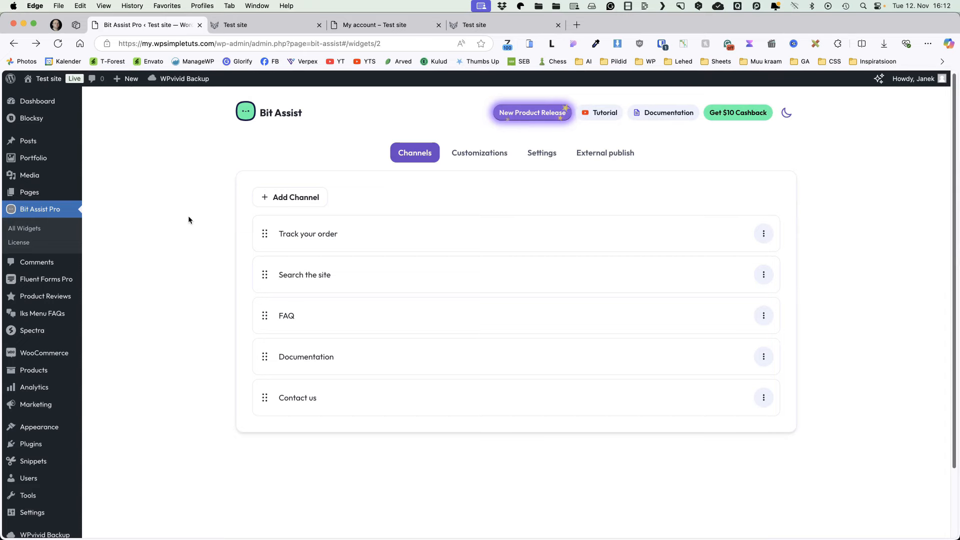